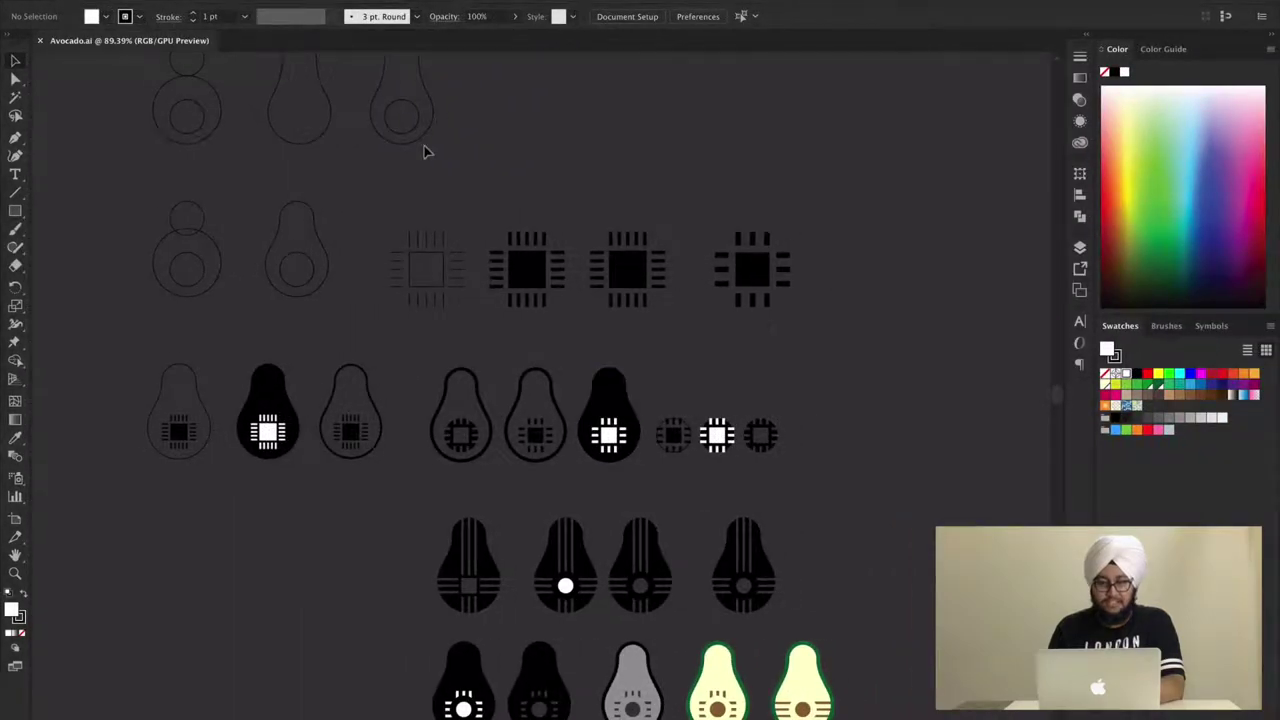
Zoom to about 206% and pan across the rows of circle-based avocado sketches
scroll(424, 150, up, 5)
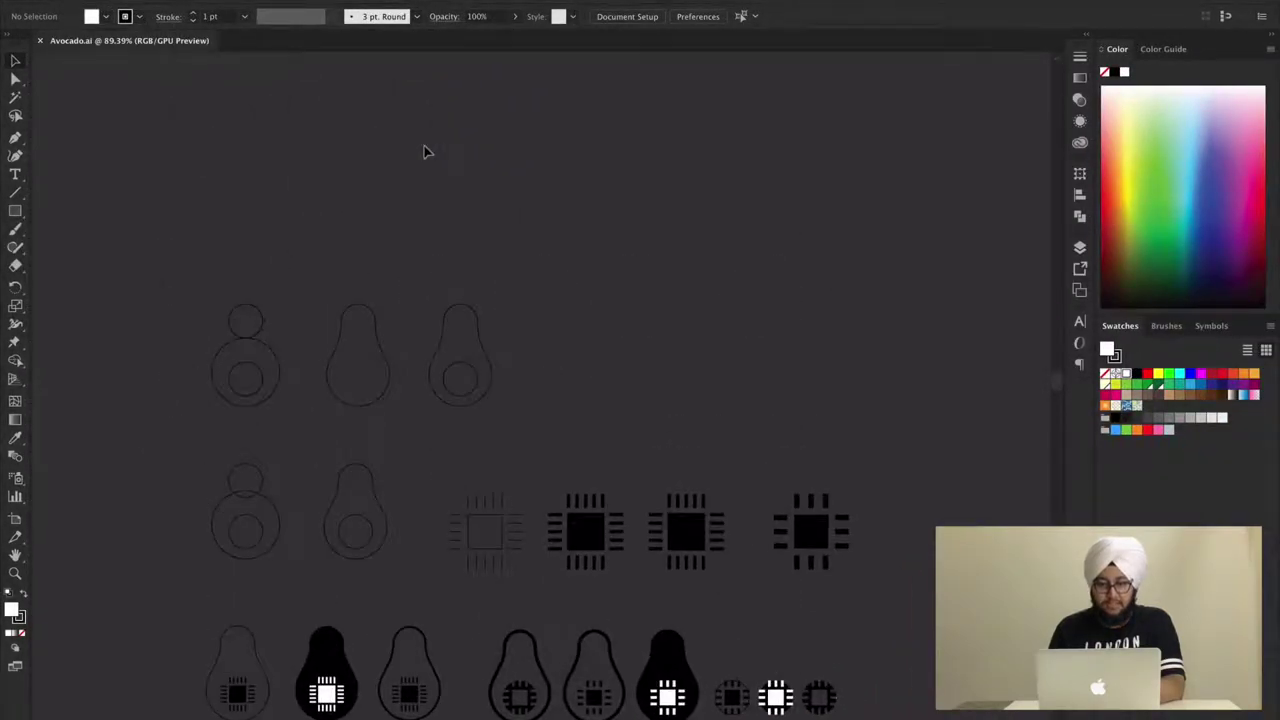
scroll(424, 150, up, 3)
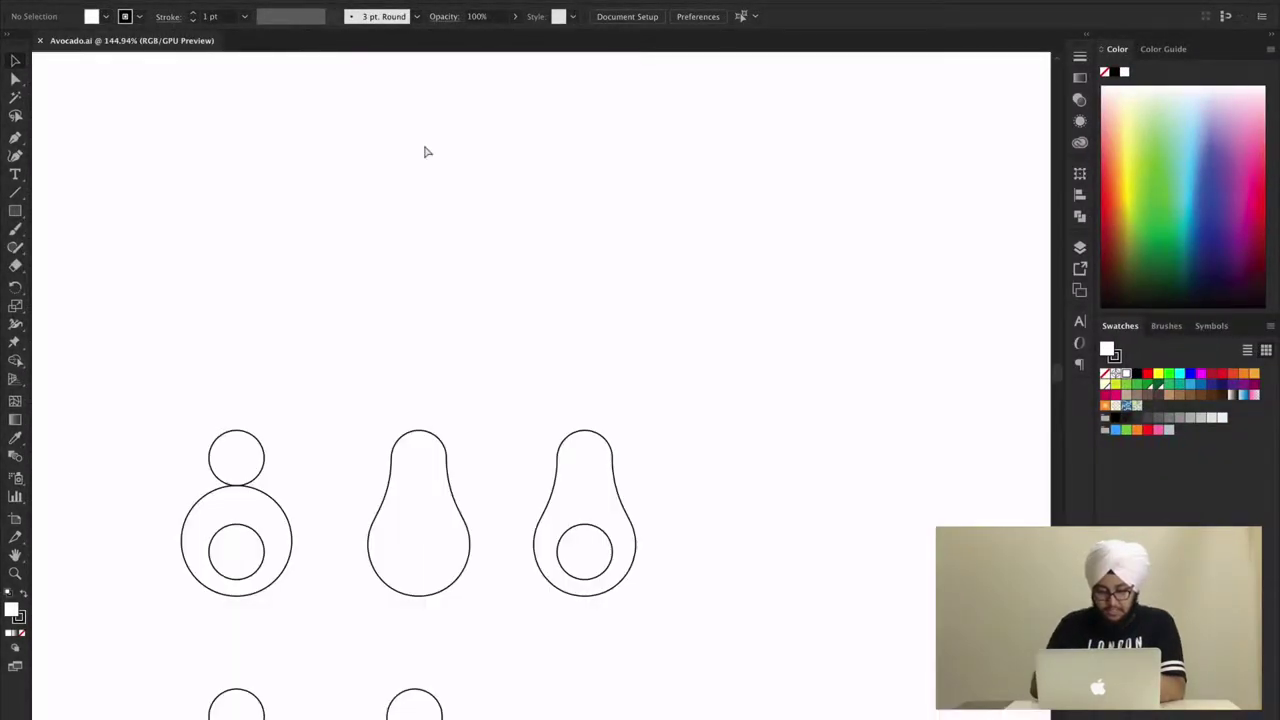
scroll(390, 332, down, 3)
scroll(390, 332, up, 1)
scroll(390, 332, up, 1)
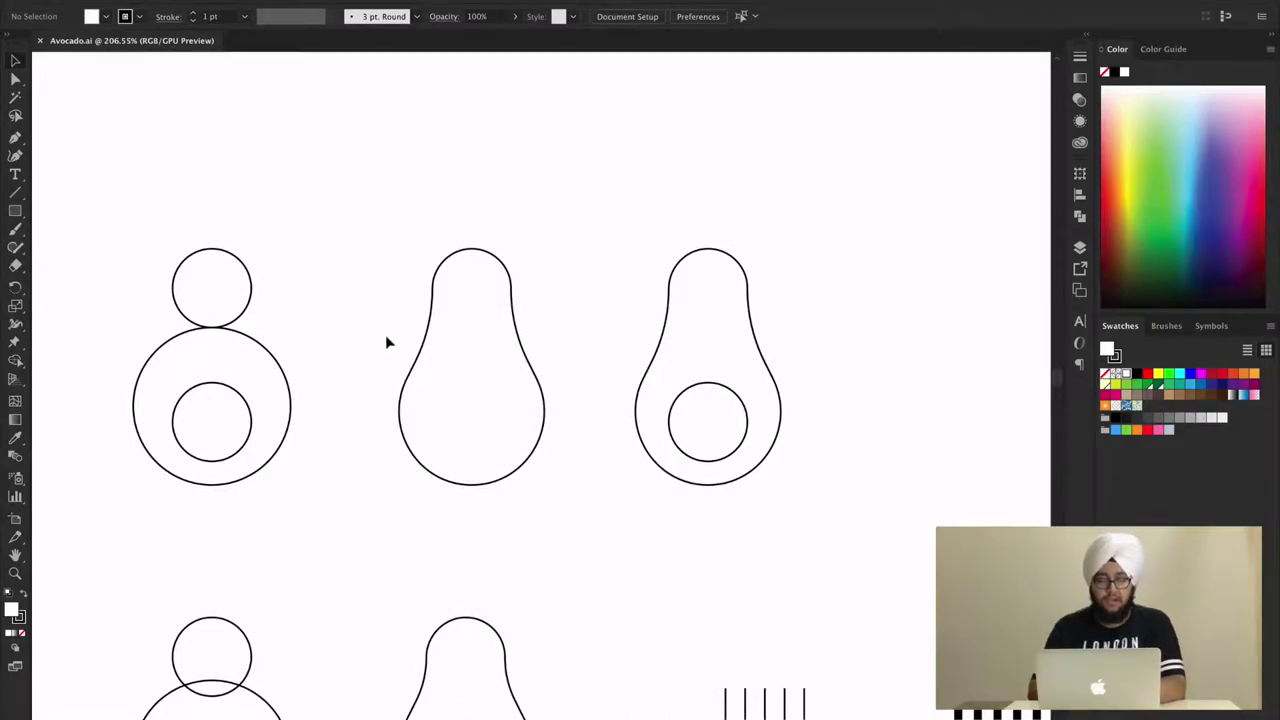
scroll(308, 310, down, 5)
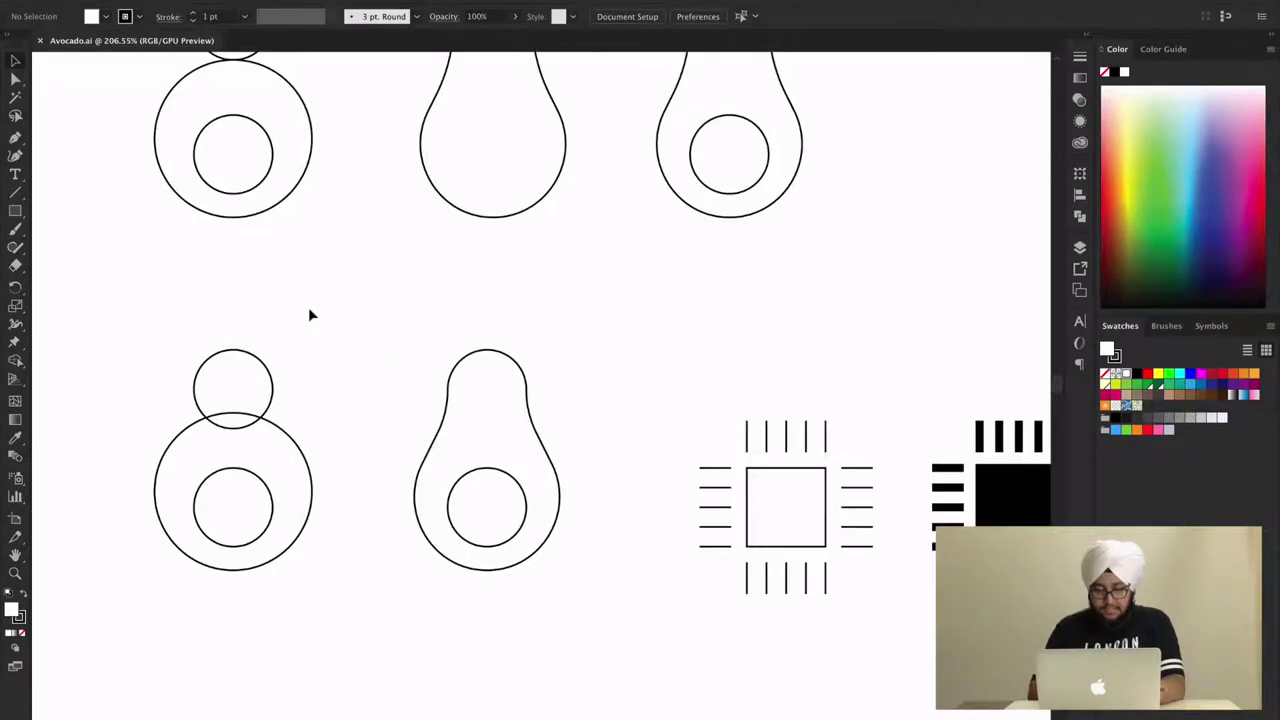
scroll(308, 310, up, 4)
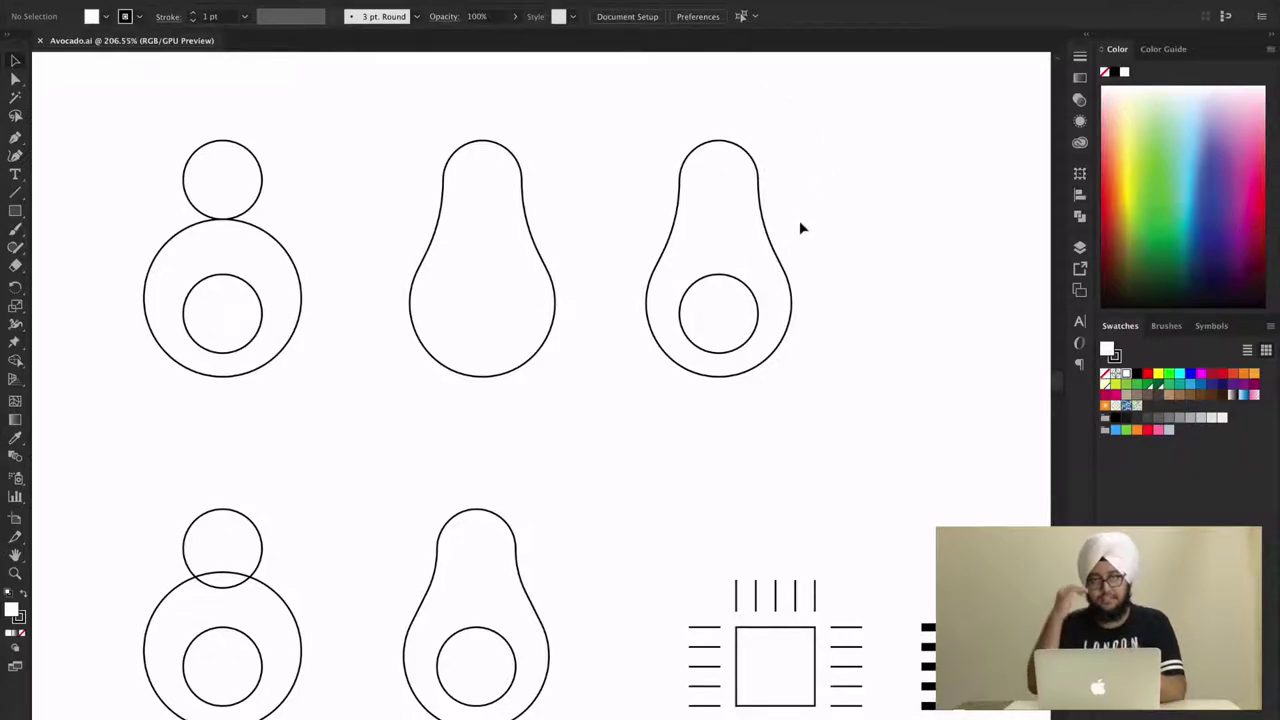
scroll(736, 271, down, 3)
scroll(736, 271, left, 2)
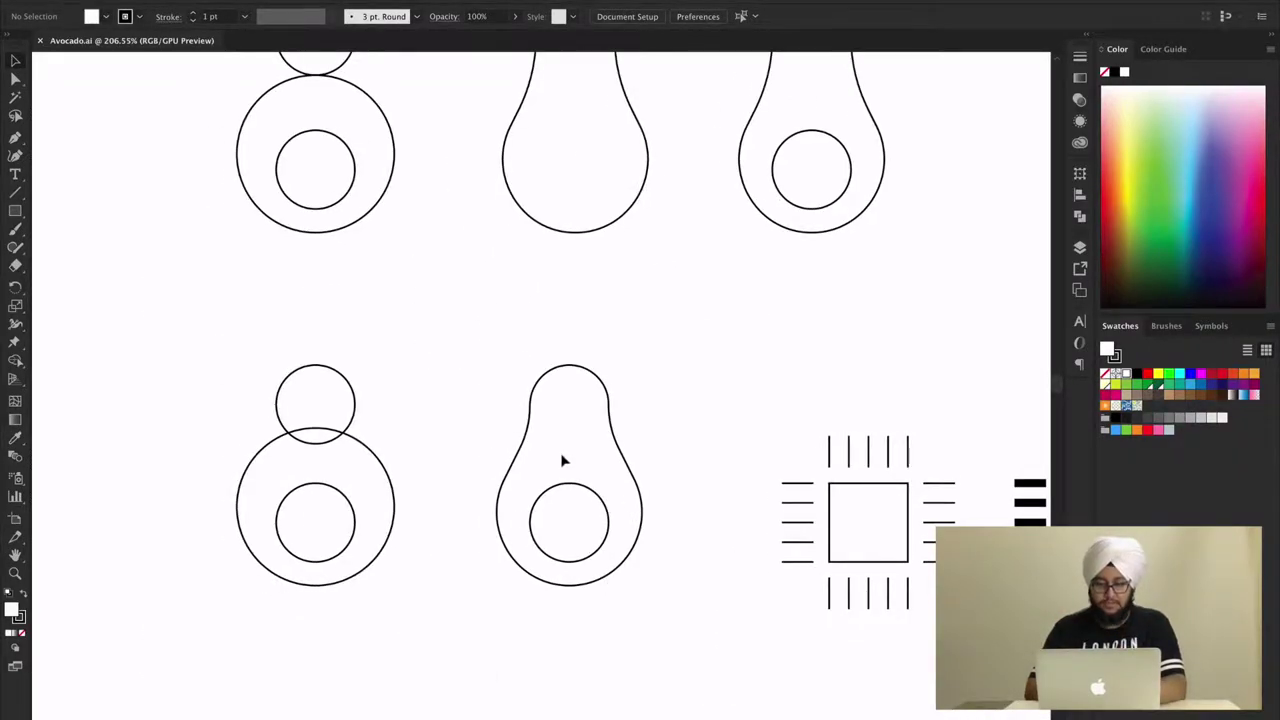
scroll(563, 458, down, 2)
scroll(563, 458, left, 1)
scroll(434, 443, down, 2)
scroll(434, 443, left, 1)
scroll(434, 443, up, 2)
scroll(434, 443, left, 1)
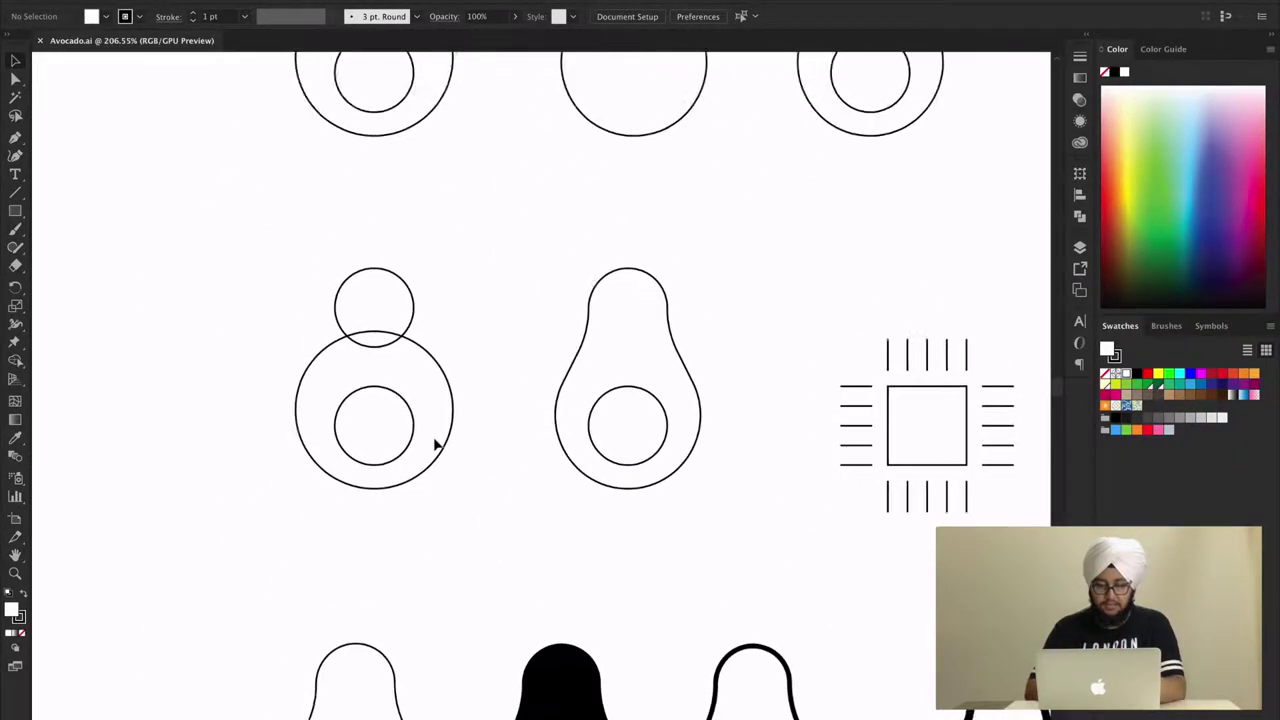
scroll(434, 443, up, 1)
scroll(434, 443, left, 1)
Select the left three-circle sketch and enter its group to edit circles individually
drag(279, 289, 486, 571)
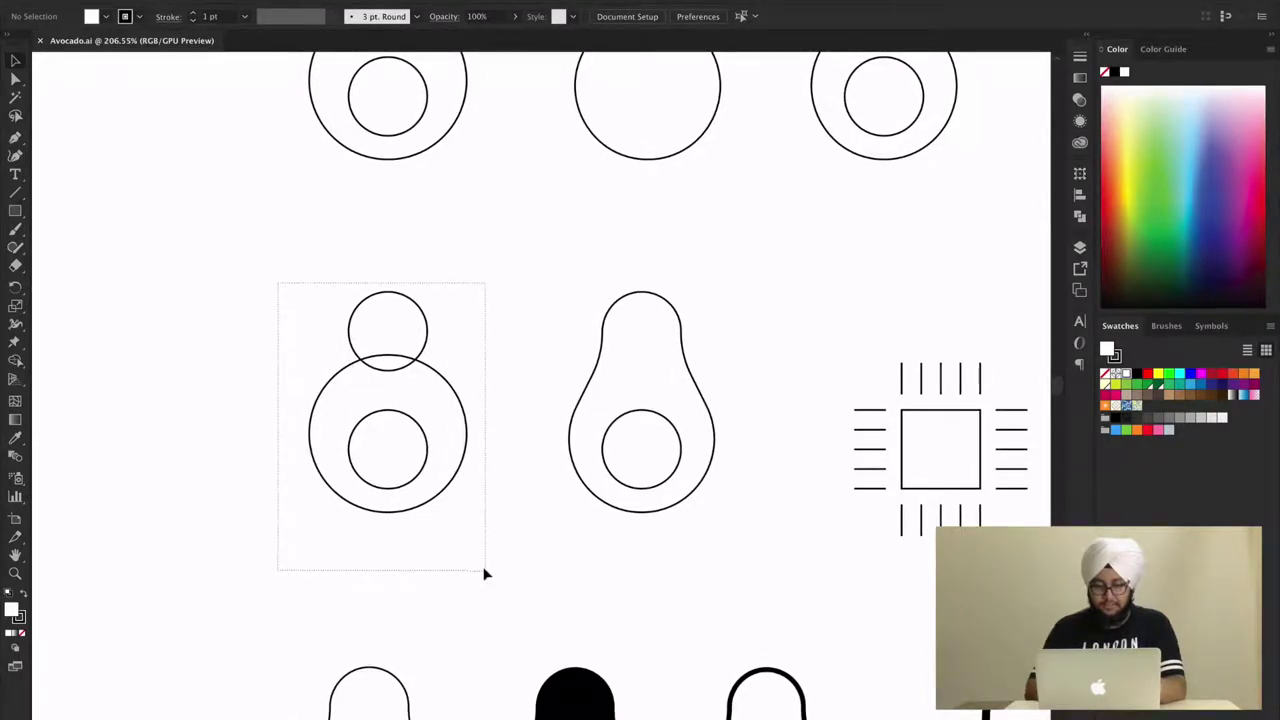
key(shift+m)
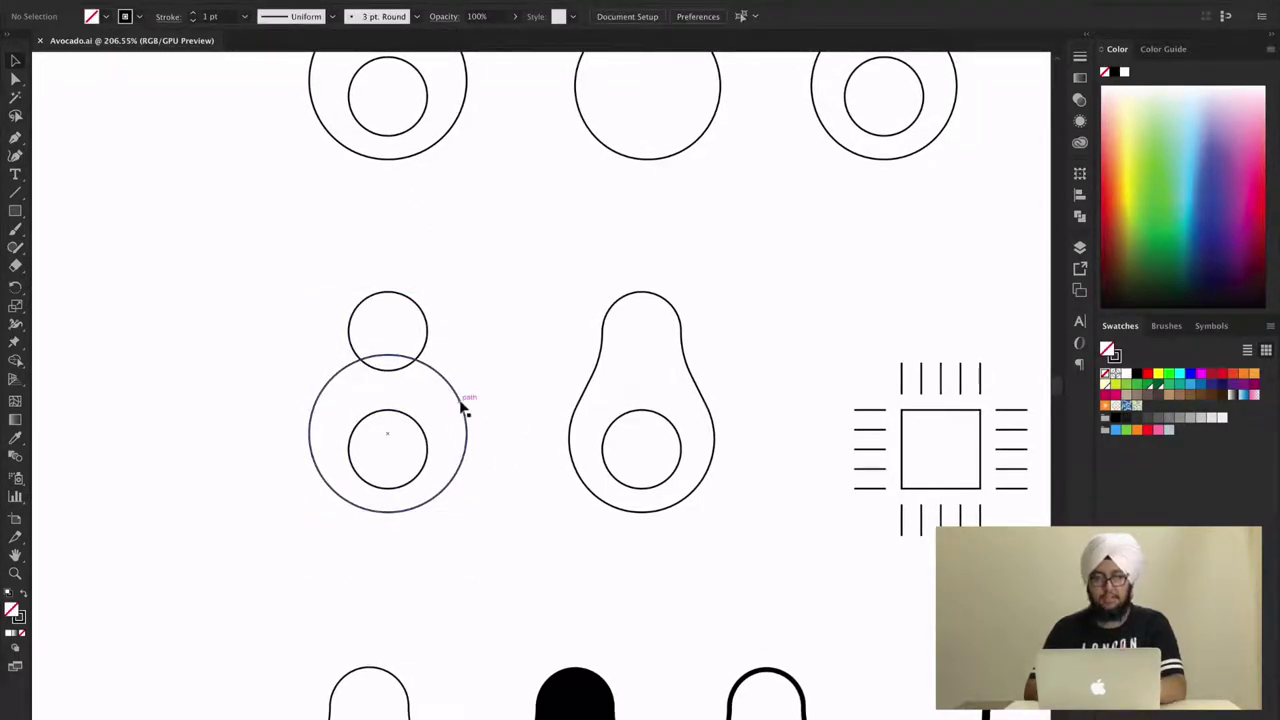
double_click(462, 408)
drag(458, 400, 455, 466)
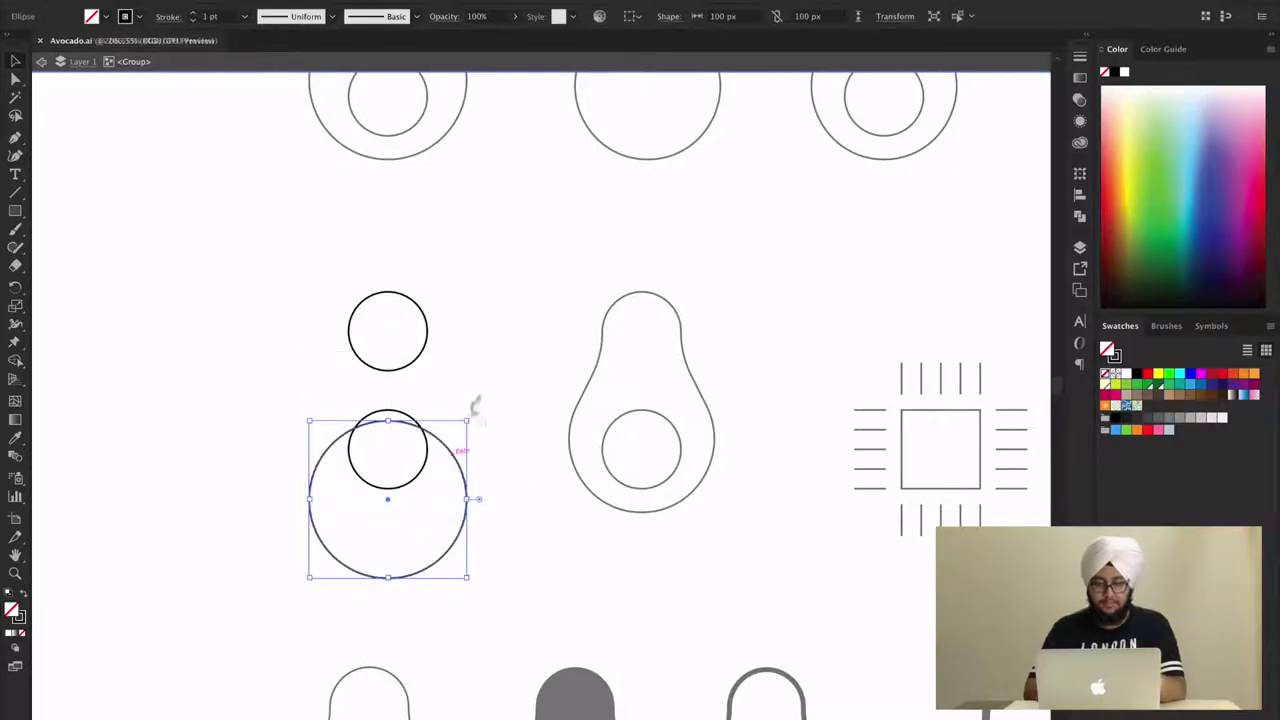
key(ctrl+z)
Nudge the small top circle down onto the big circle, then exit isolation
click(424, 313)
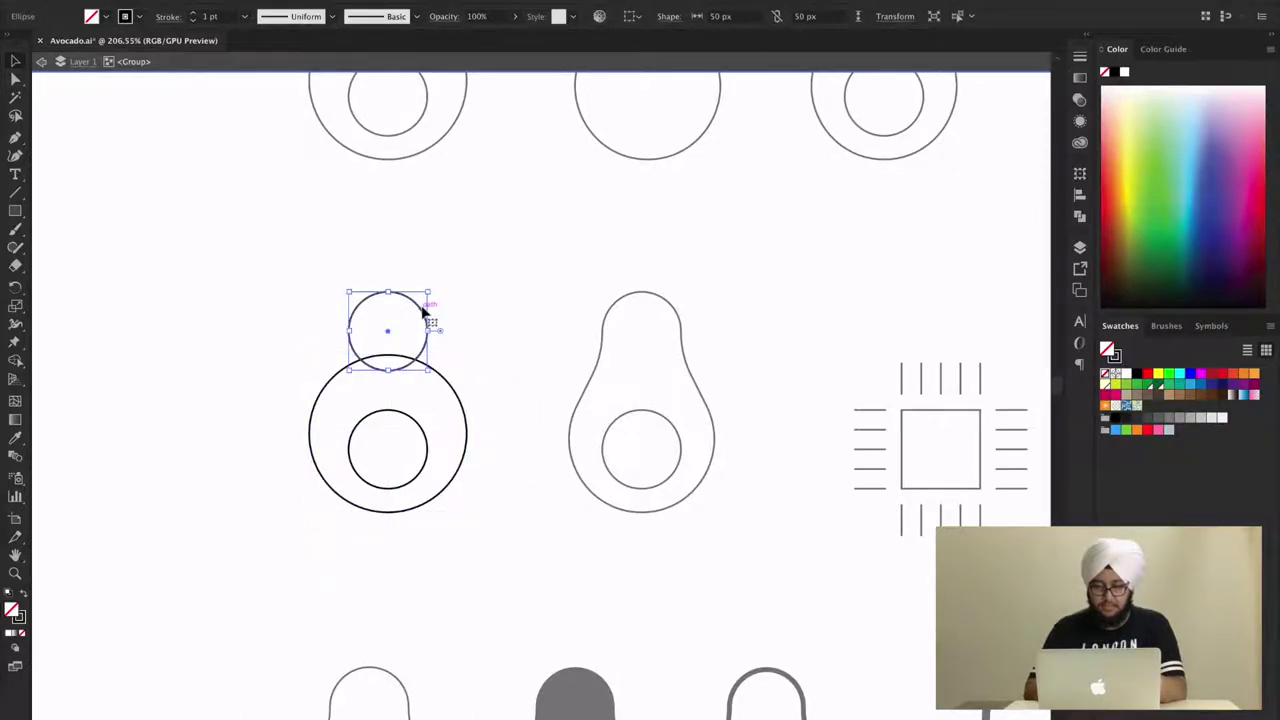
click(427, 449)
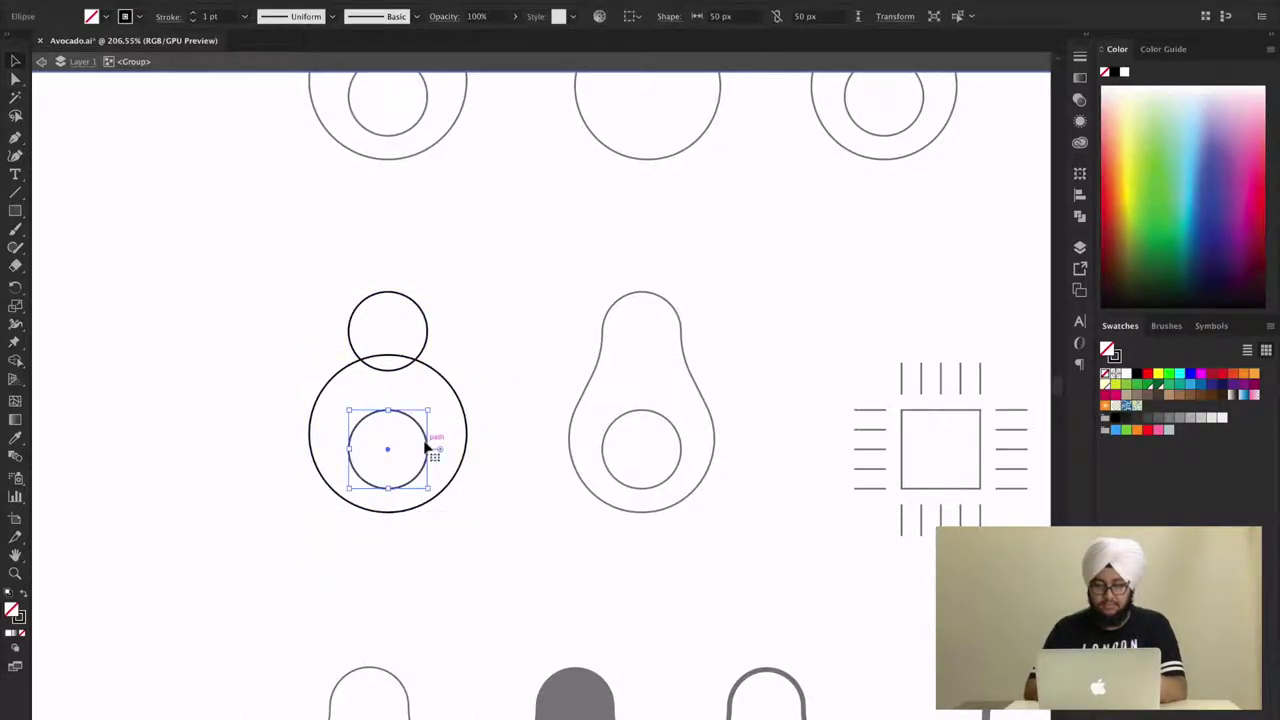
click(481, 365)
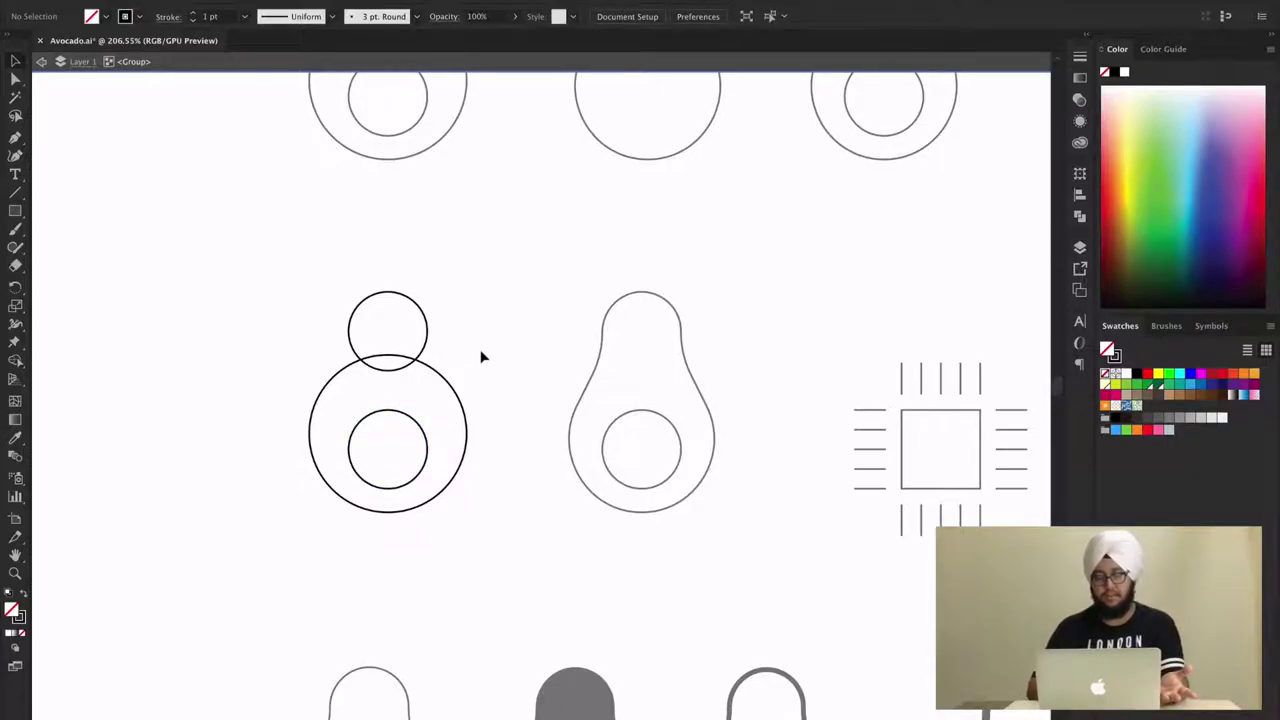
click(423, 347)
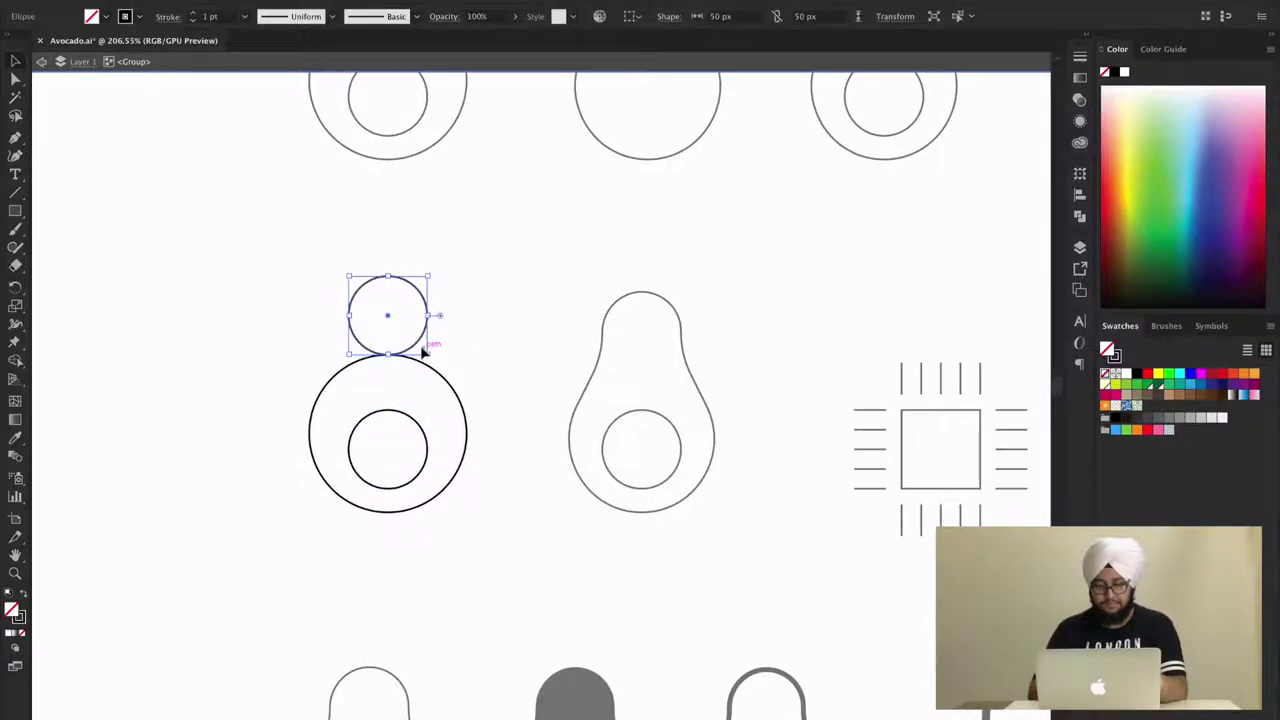
key(shift+Down)
double_click(480, 330)
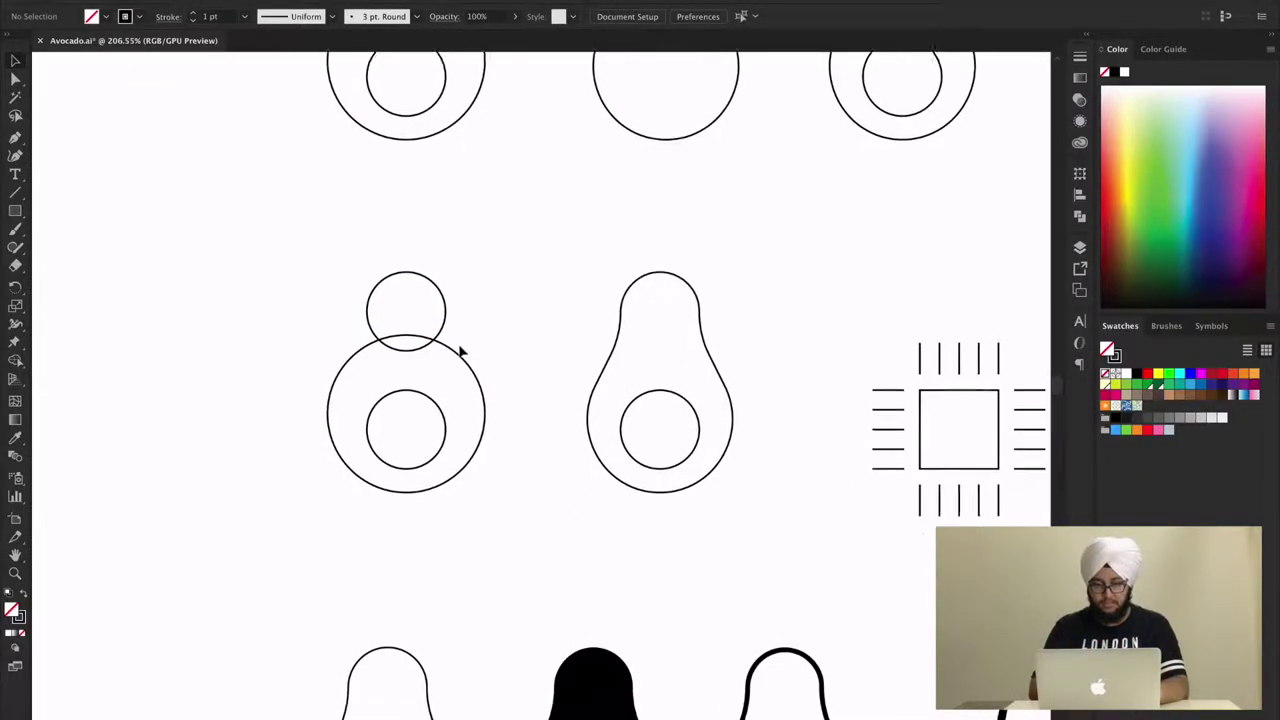
scroll(457, 349, down, 2)
scroll(457, 349, left, 2)
Duplicate the three-circle avocado figure beside the original
drag(484, 372, 228, 357)
click(229, 501)
scroll(229, 501, up, 3)
scroll(229, 501, up, 2)
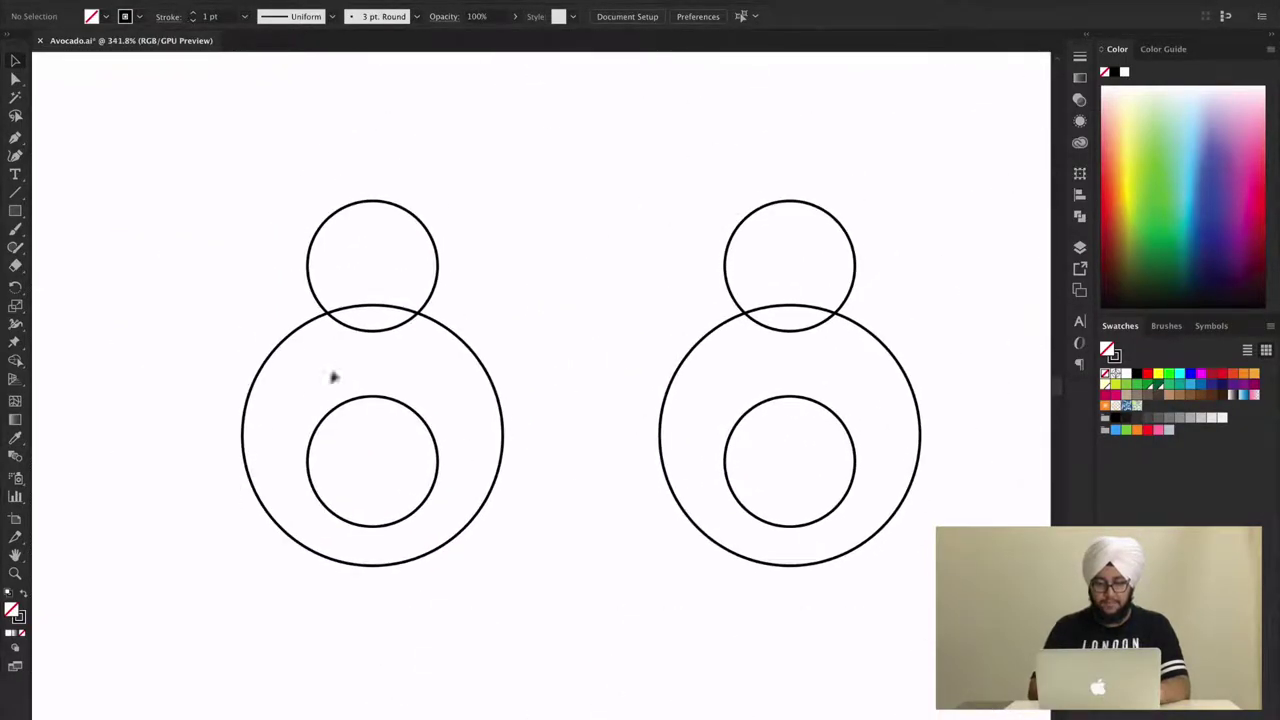
Delete the small circle's bottom anchor, leaving an open top arc
key(a)
click(371, 331)
key(Delete)
key(v)
click(573, 342)
Draw pen lines joining the big circle's left and right edges to the arc ends
click(503, 436)
key(p)
click(503, 432)
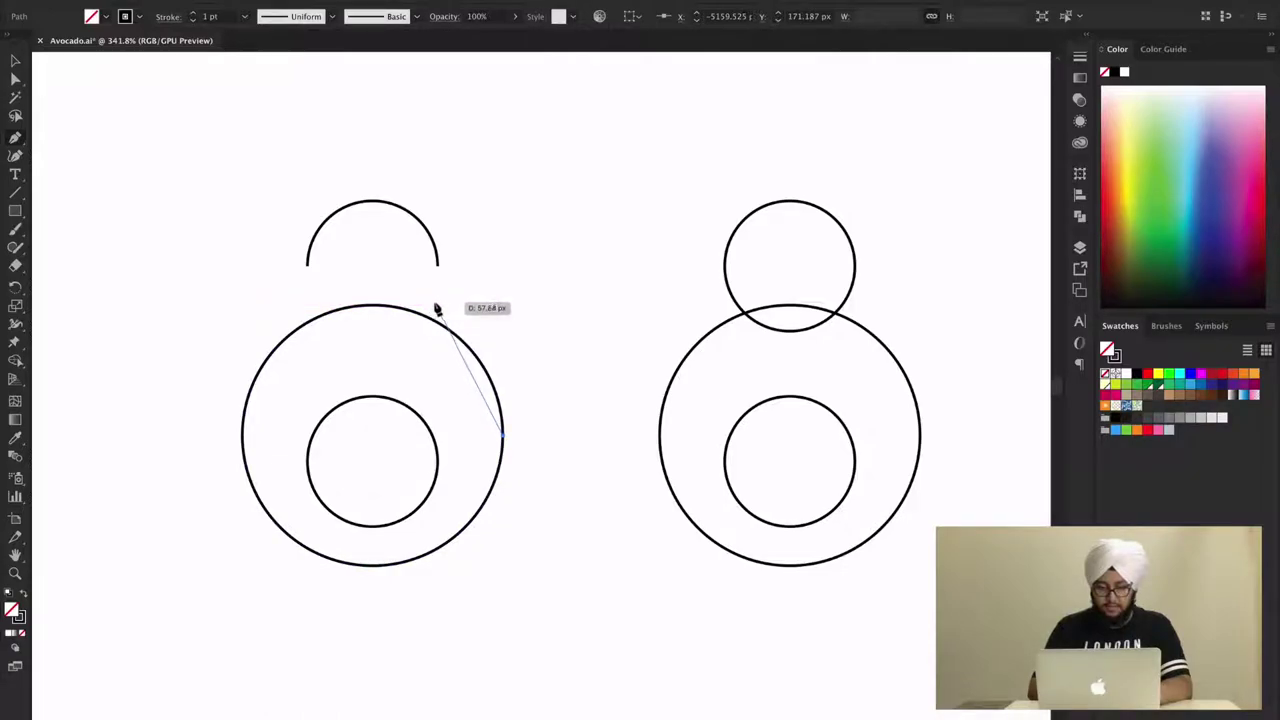
click(440, 305)
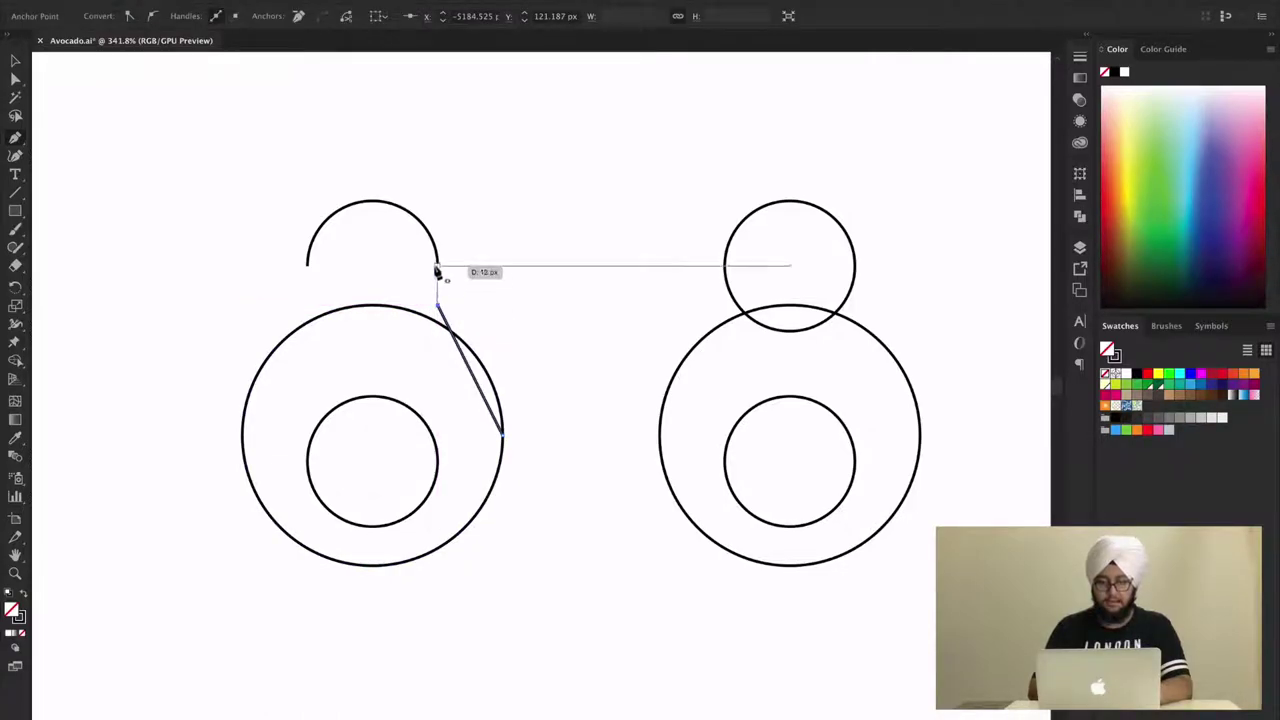
click(438, 266)
ctrl+click(70, 245)
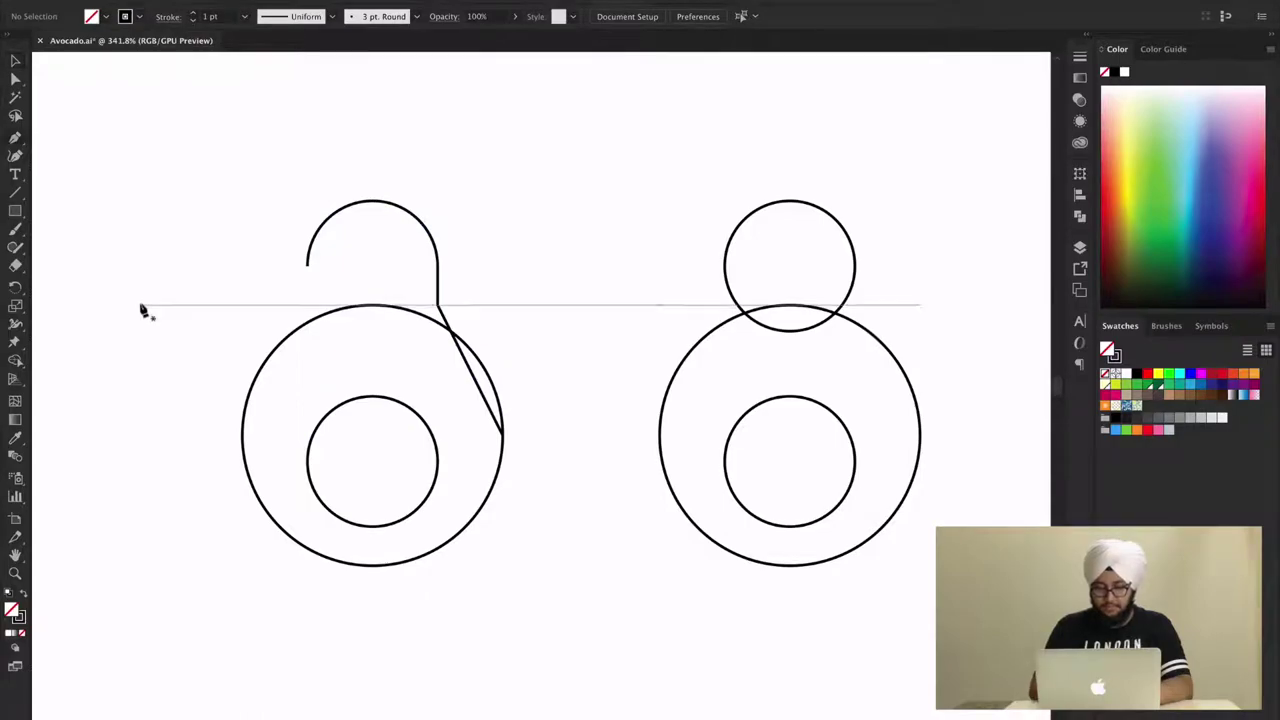
click(243, 436)
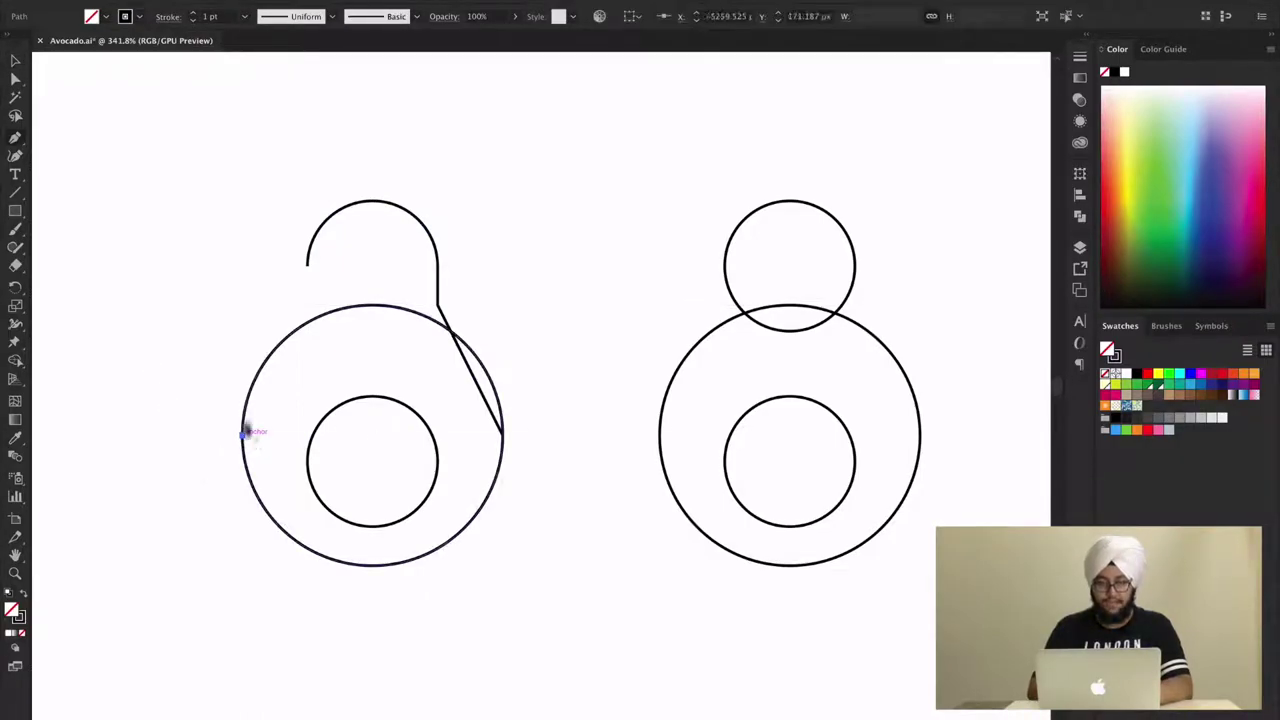
click(308, 305)
click(307, 266)
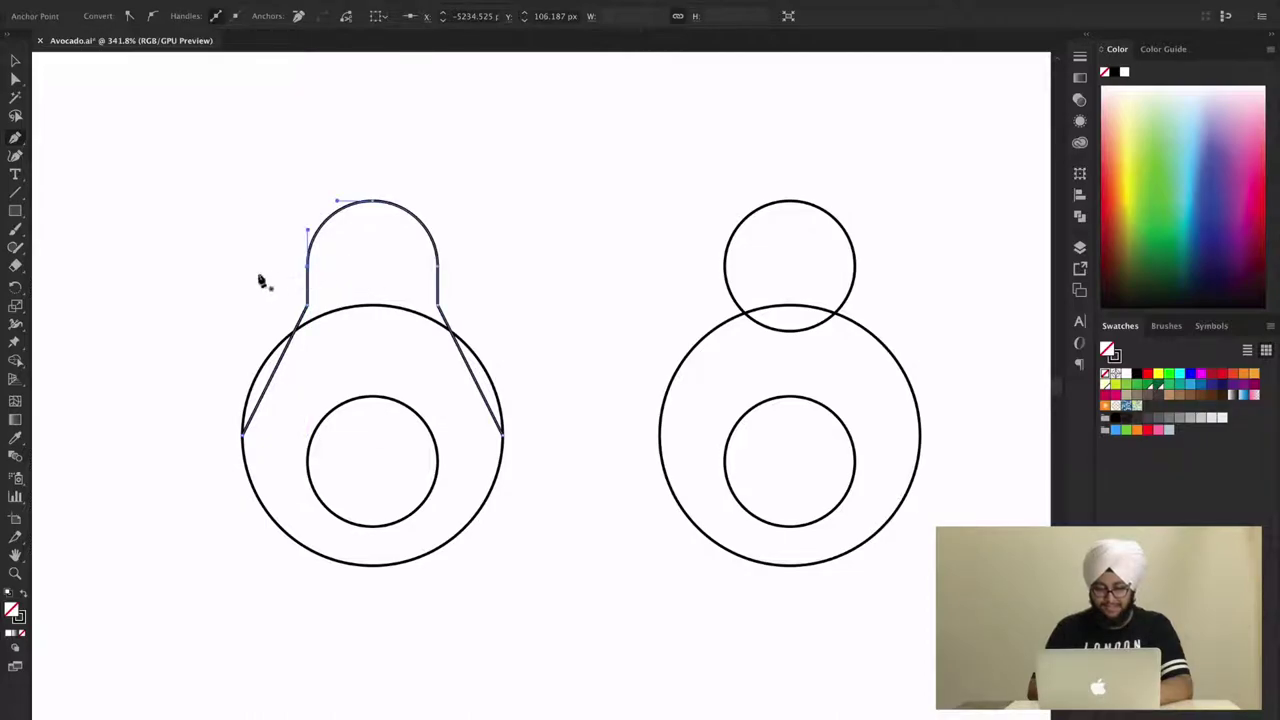
key(ctrl+shift+a)
Delete the big circle's top anchor and round off the two side body corners
key(a)
click(372, 306)
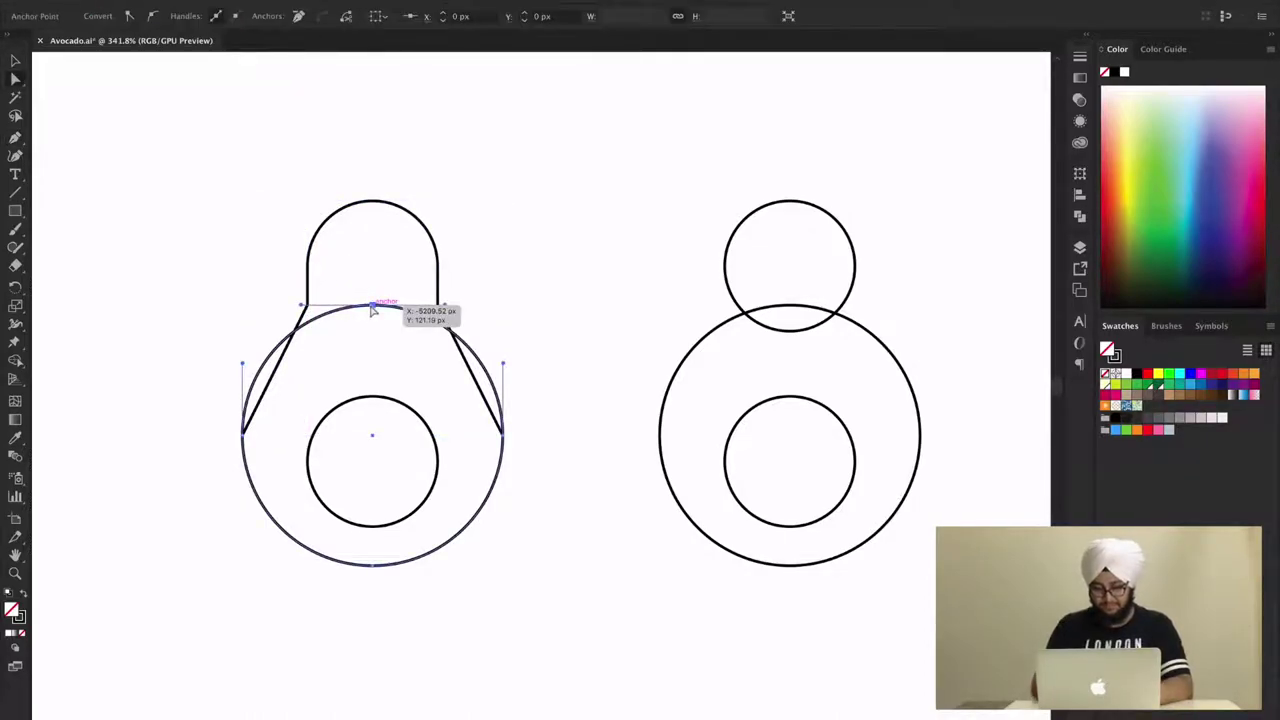
key(Delete)
drag(537, 409, 480, 461)
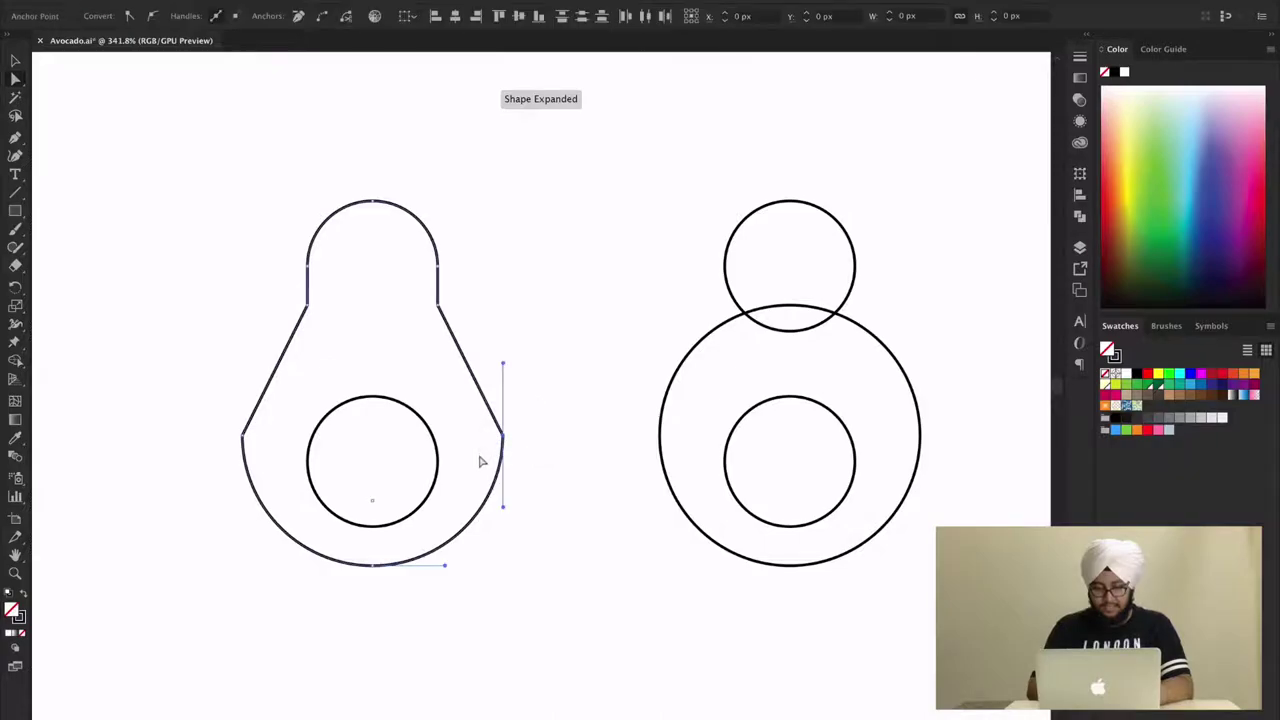
mouse_move(206, 381)
mouse_down()
mouse_move(254, 488)
mouse_move(257, 477)
mouse_up()
click(157, 366)
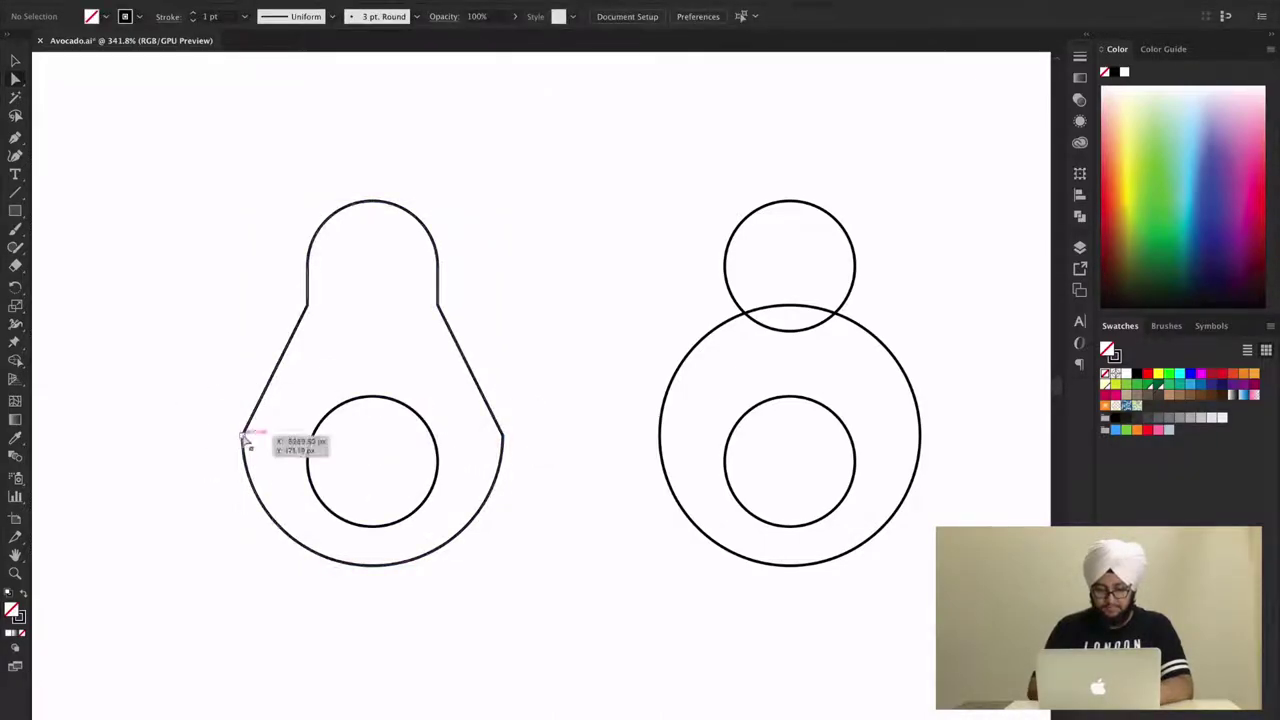
click(244, 438)
shift+click(501, 437)
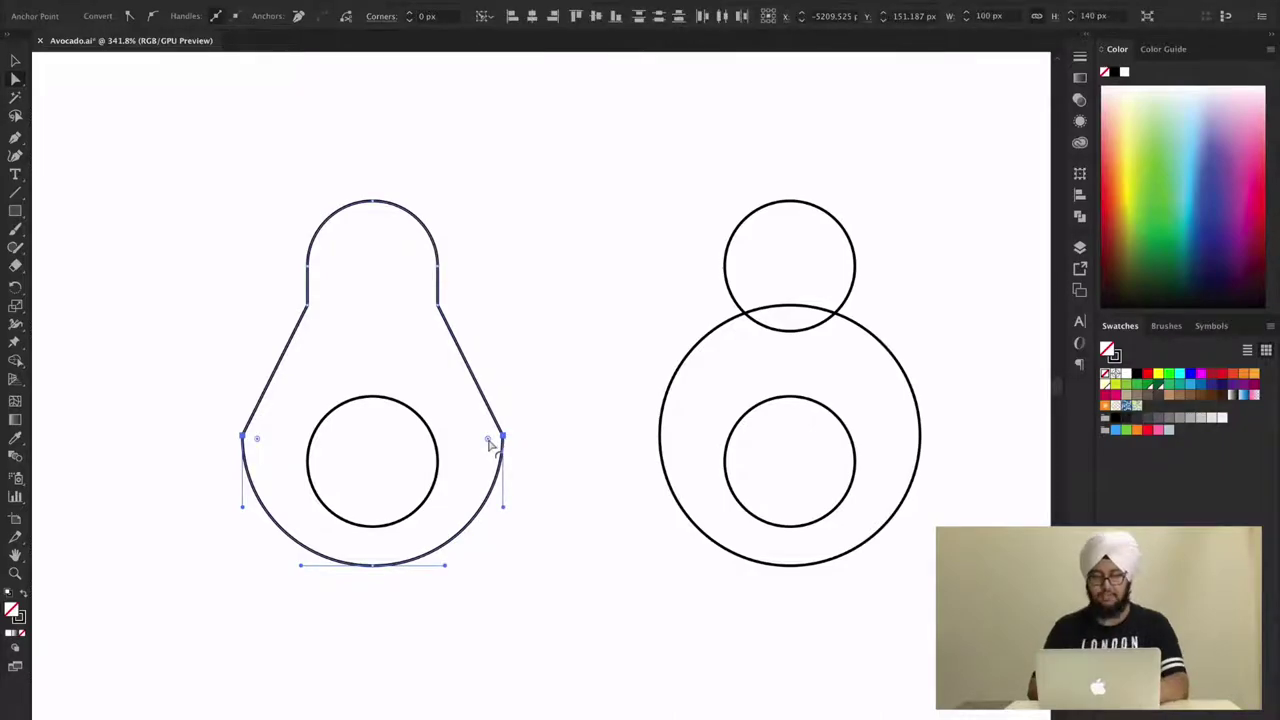
drag(489, 441, 143, 508)
click(128, 490)
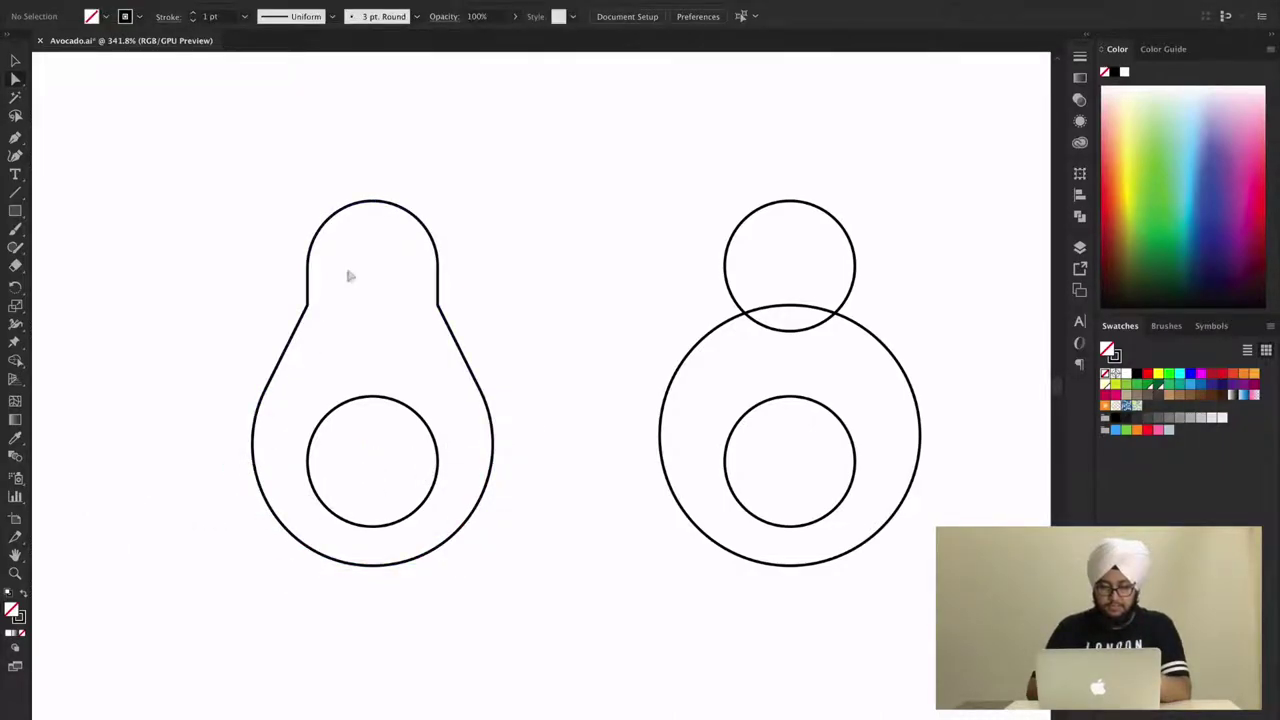
Round the corners where the neck meets the body to about 61 px
click(308, 303)
shift+click(437, 303)
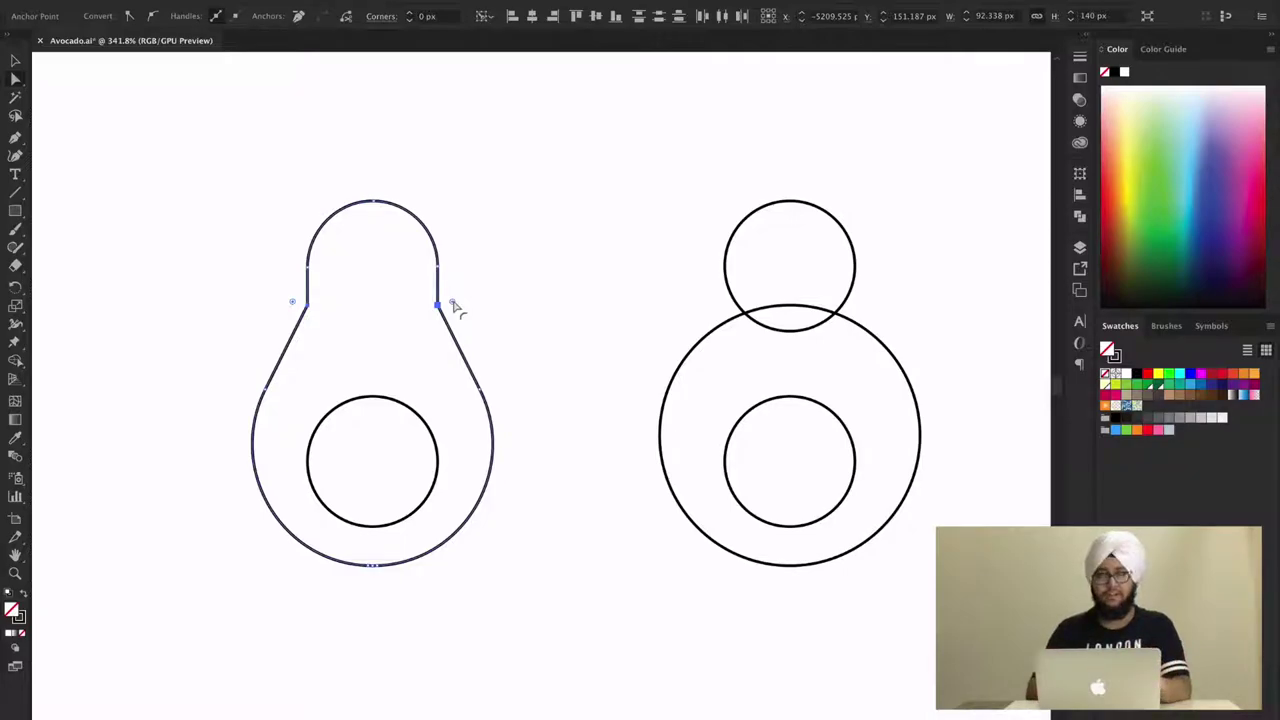
drag(452, 305, 510, 318)
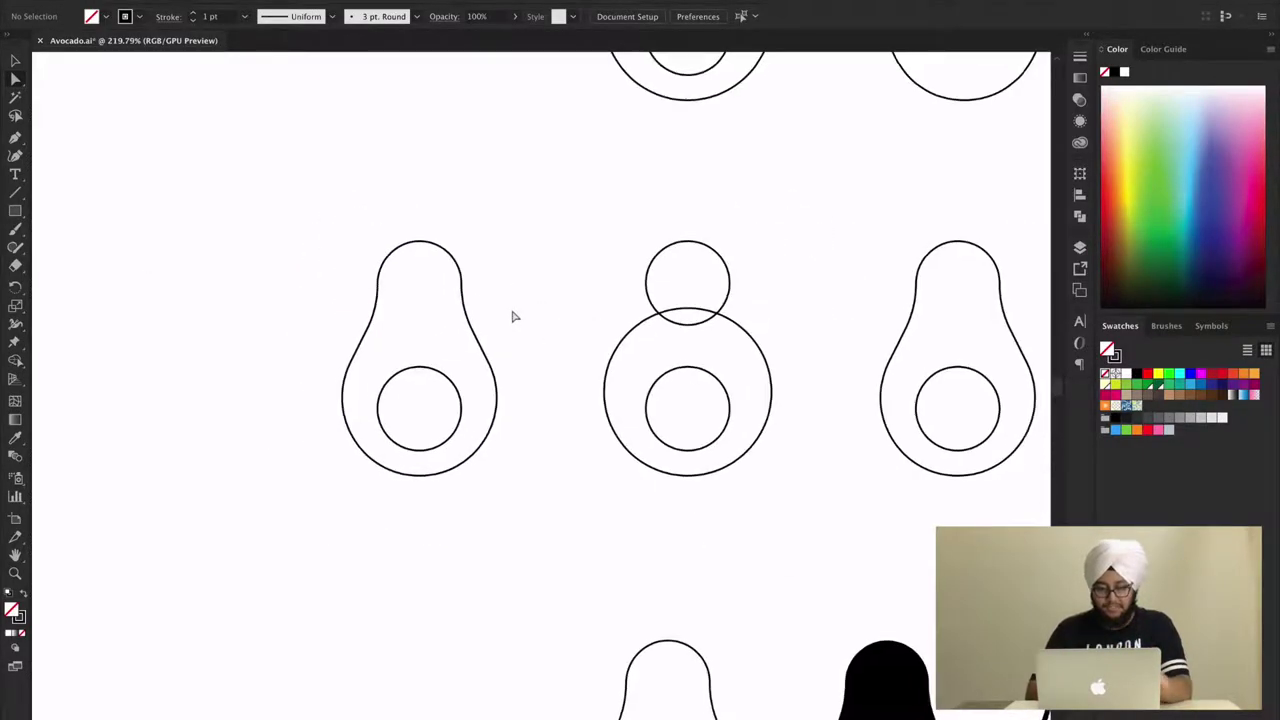
scroll(484, 300, down, 1)
scroll(484, 300, down, 2)
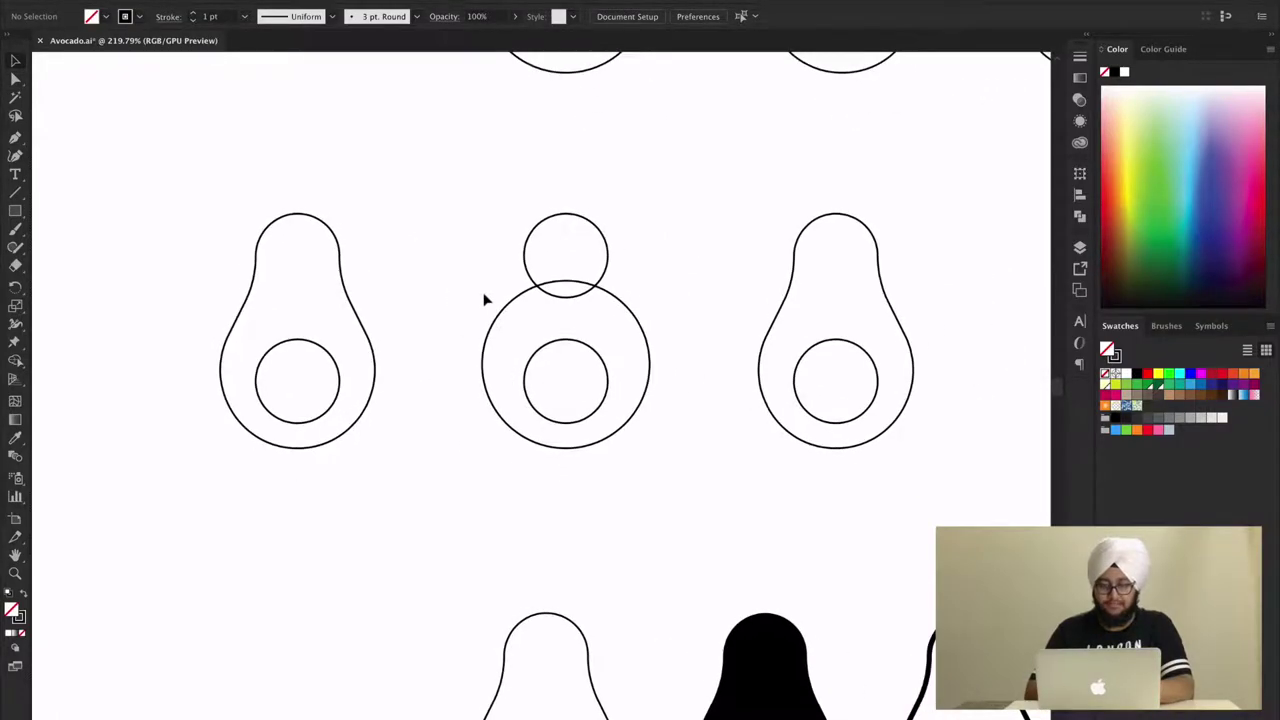
scroll(484, 300, right, 2)
scroll(484, 300, up, 3)
scroll(484, 300, right, 2)
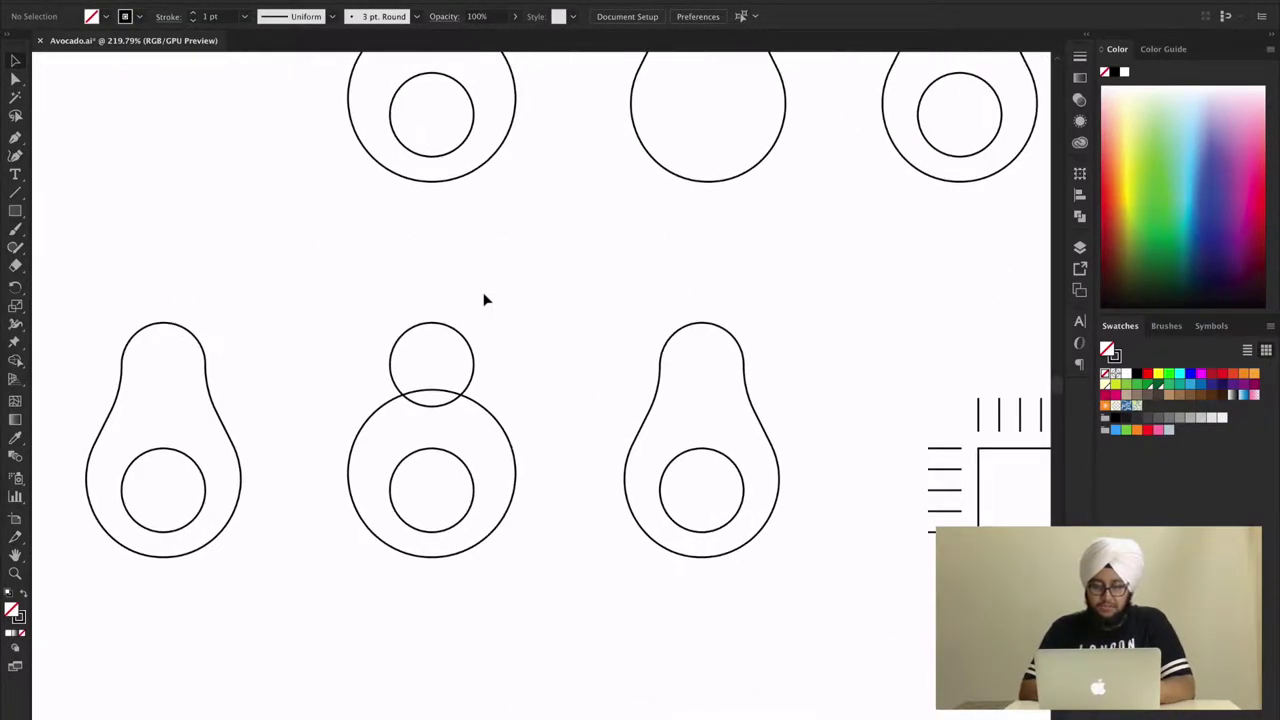
scroll(484, 300, right, 3)
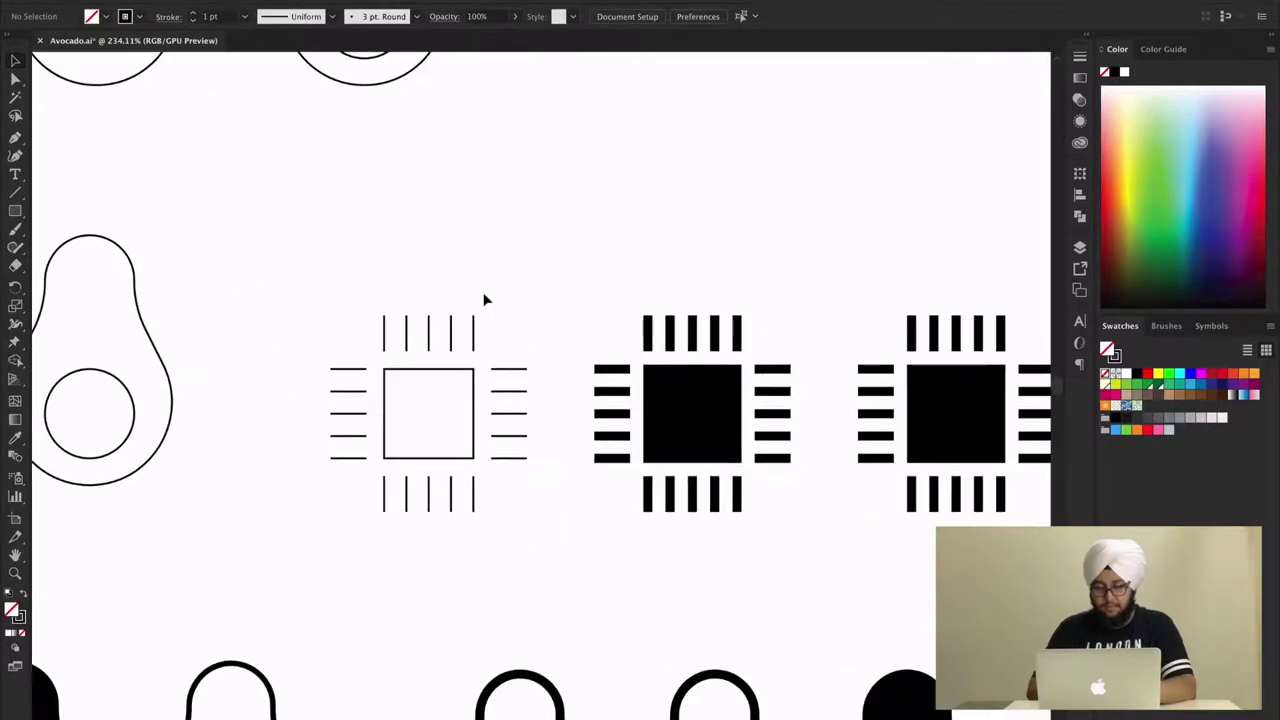
click(516, 436)
click(600, 242)
scroll(600, 242, right, 5)
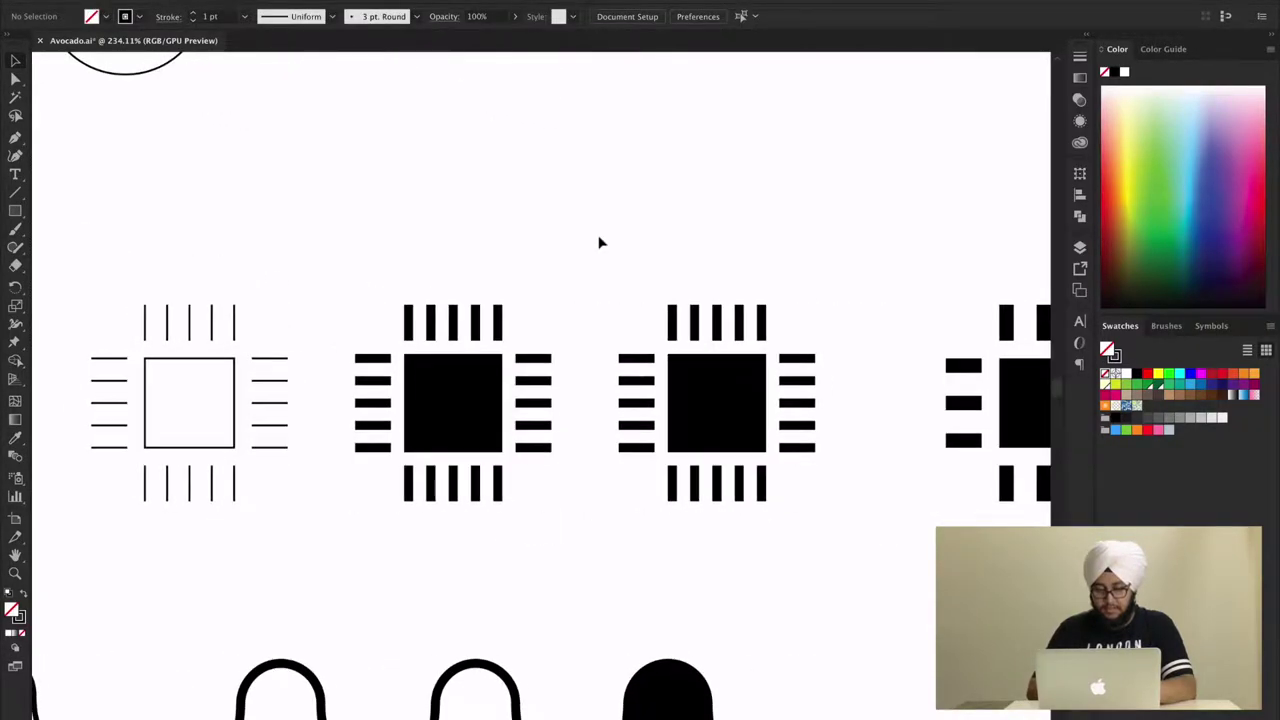
drag(466, 278, 727, 532)
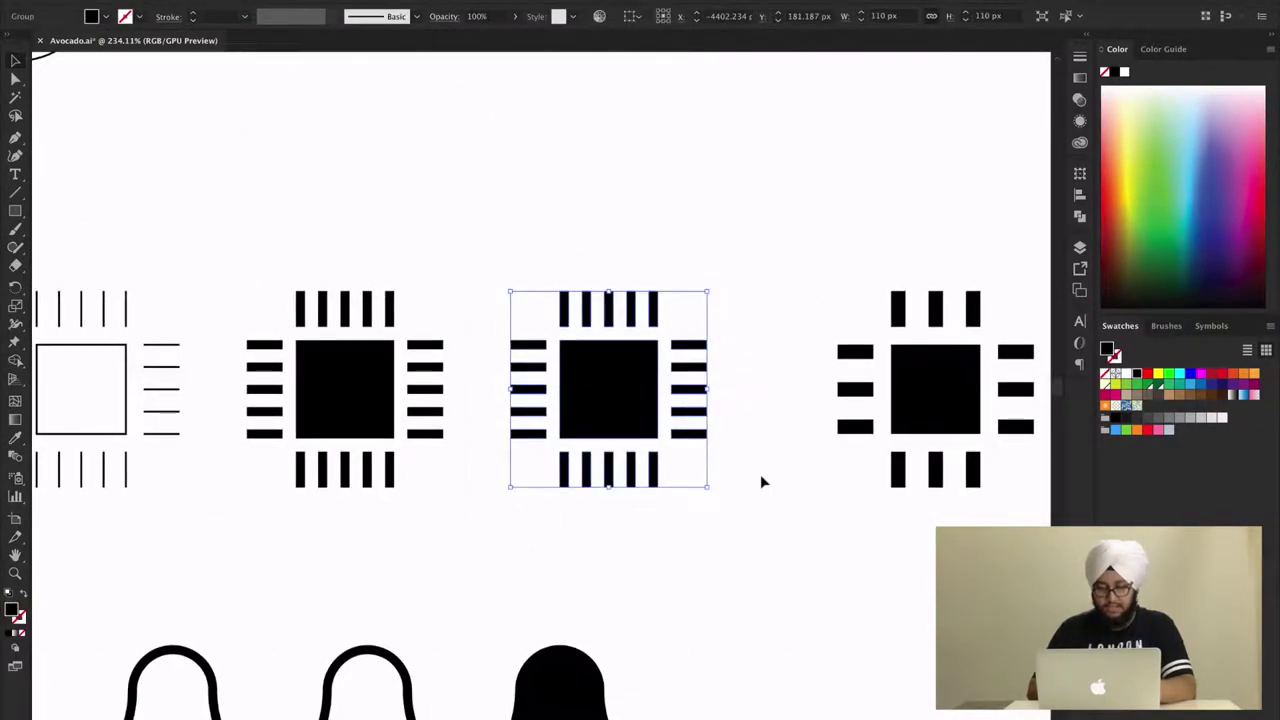
click(760, 480)
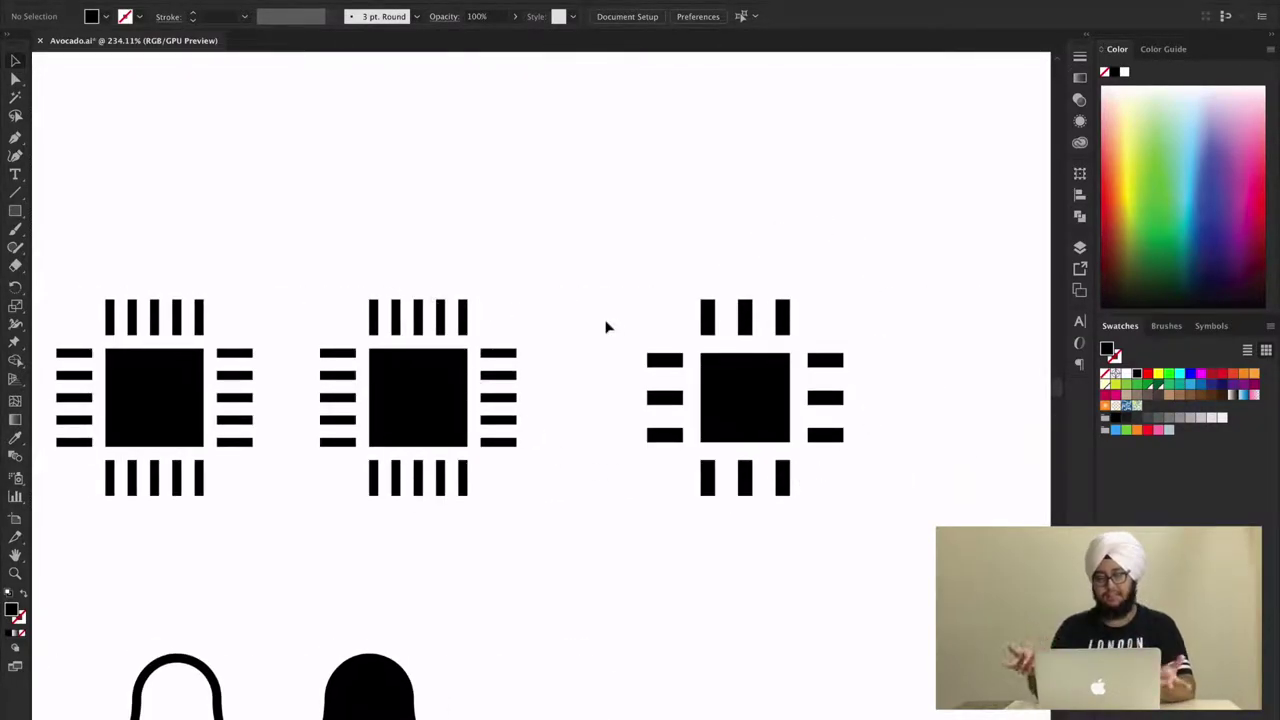
scroll(605, 330, down, 3)
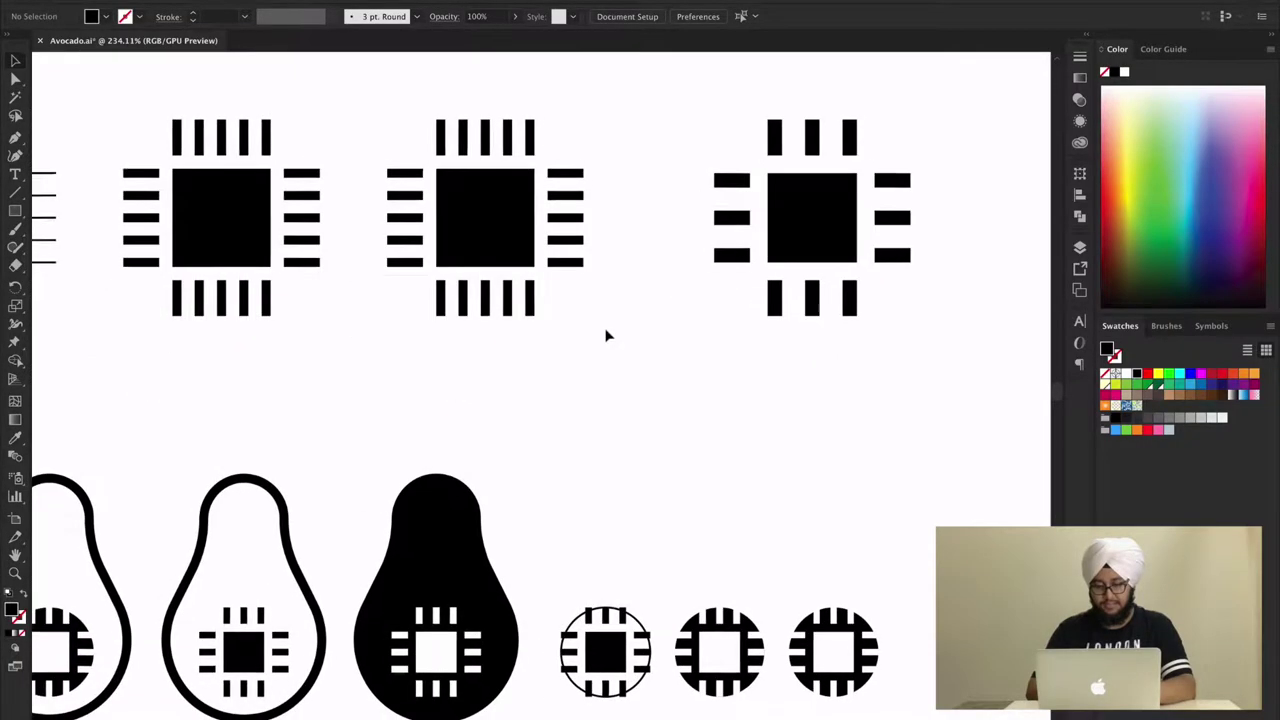
scroll(605, 335, down, 5)
alt+scroll(605, 335, down, 3)
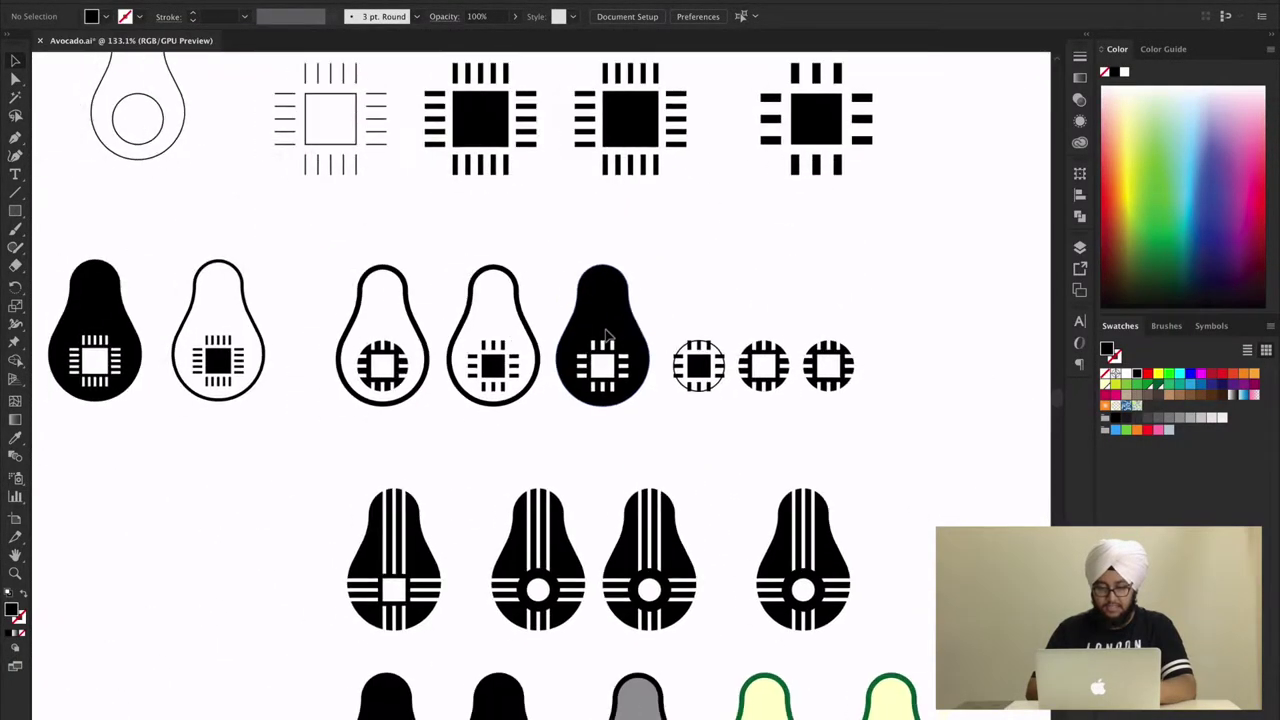
scroll(607, 336, left, 3)
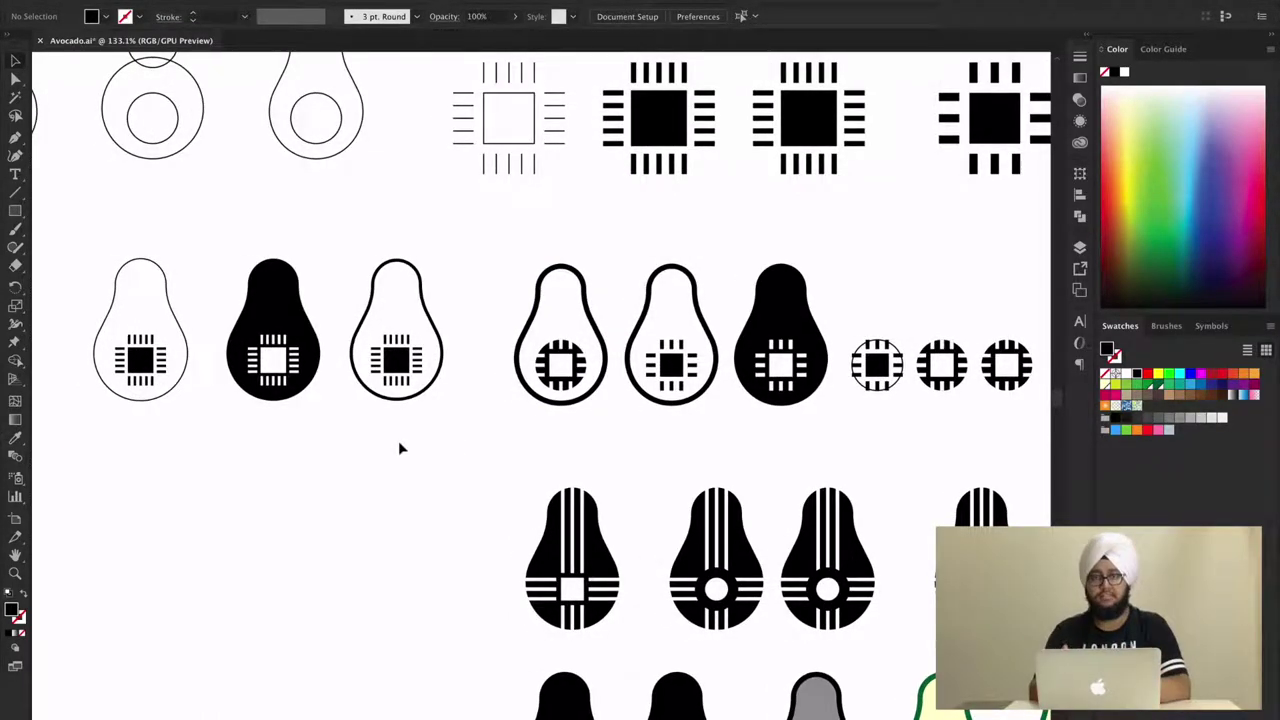
scroll(543, 449, up, 2)
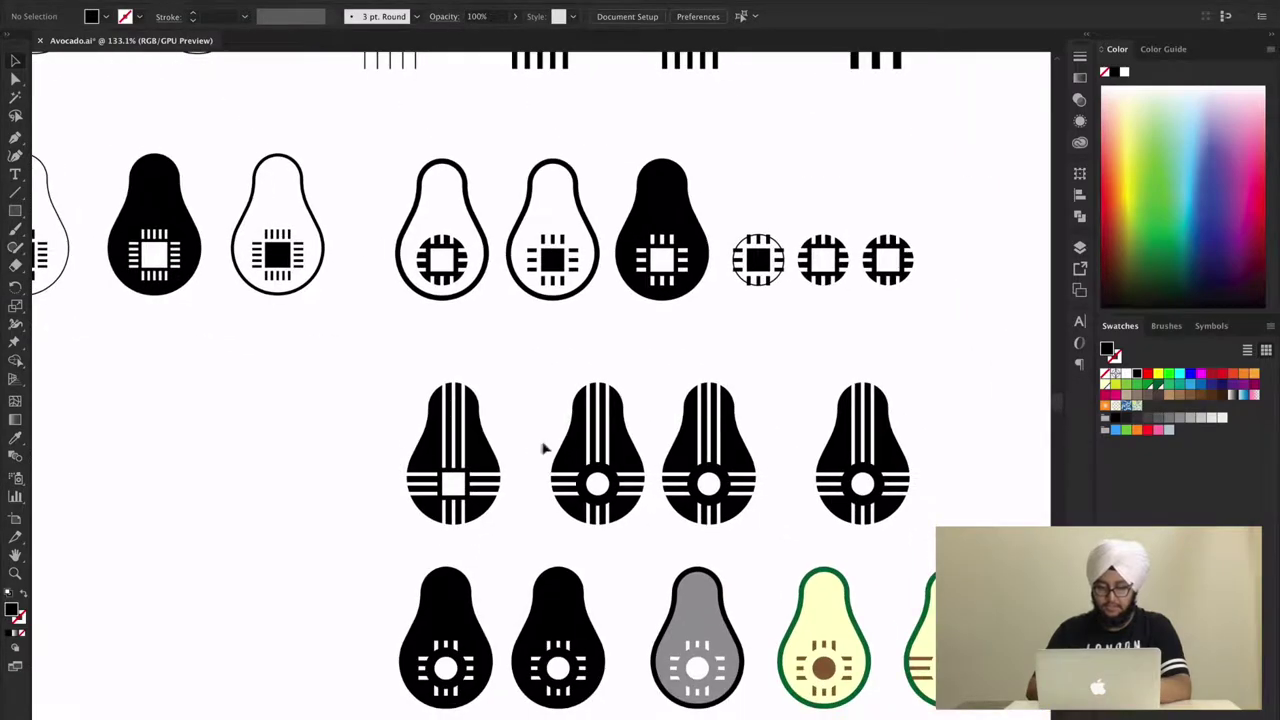
scroll(543, 449, up, 2)
scroll(590, 466, up, 2)
scroll(543, 421, down, 2)
scroll(543, 421, right, 2)
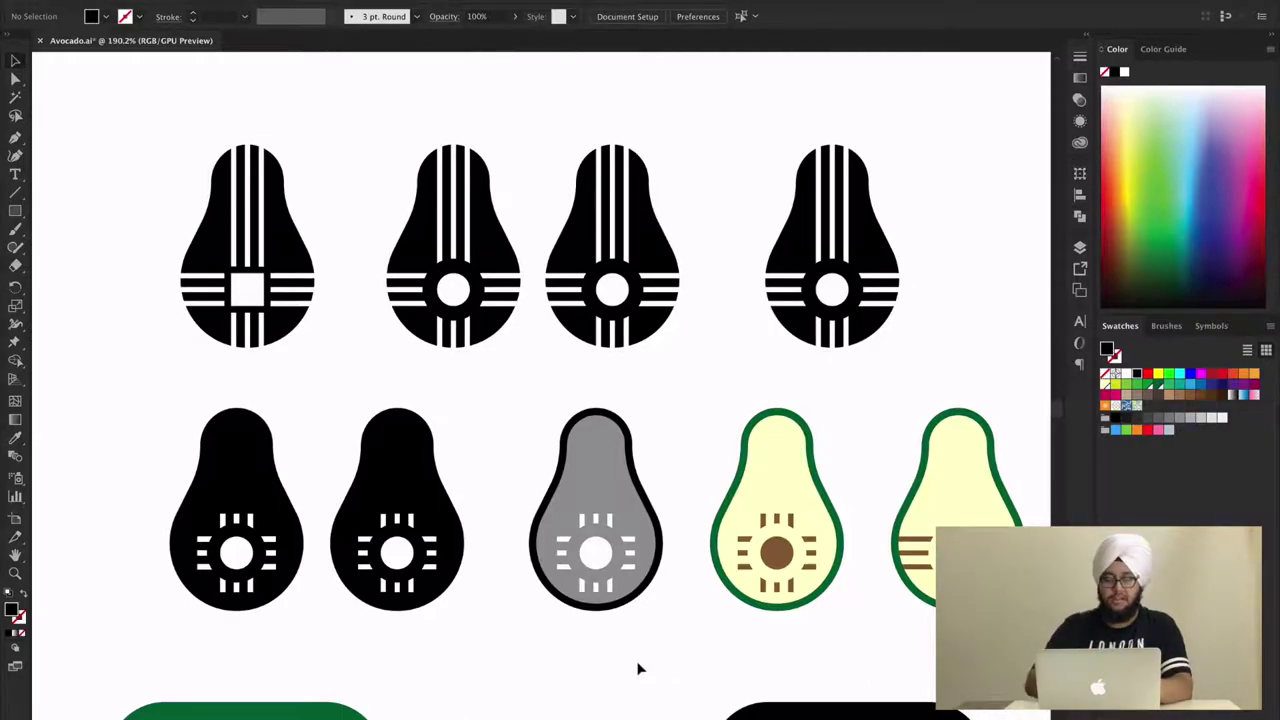
scroll(638, 666, up, 1)
scroll(638, 666, left, 1)
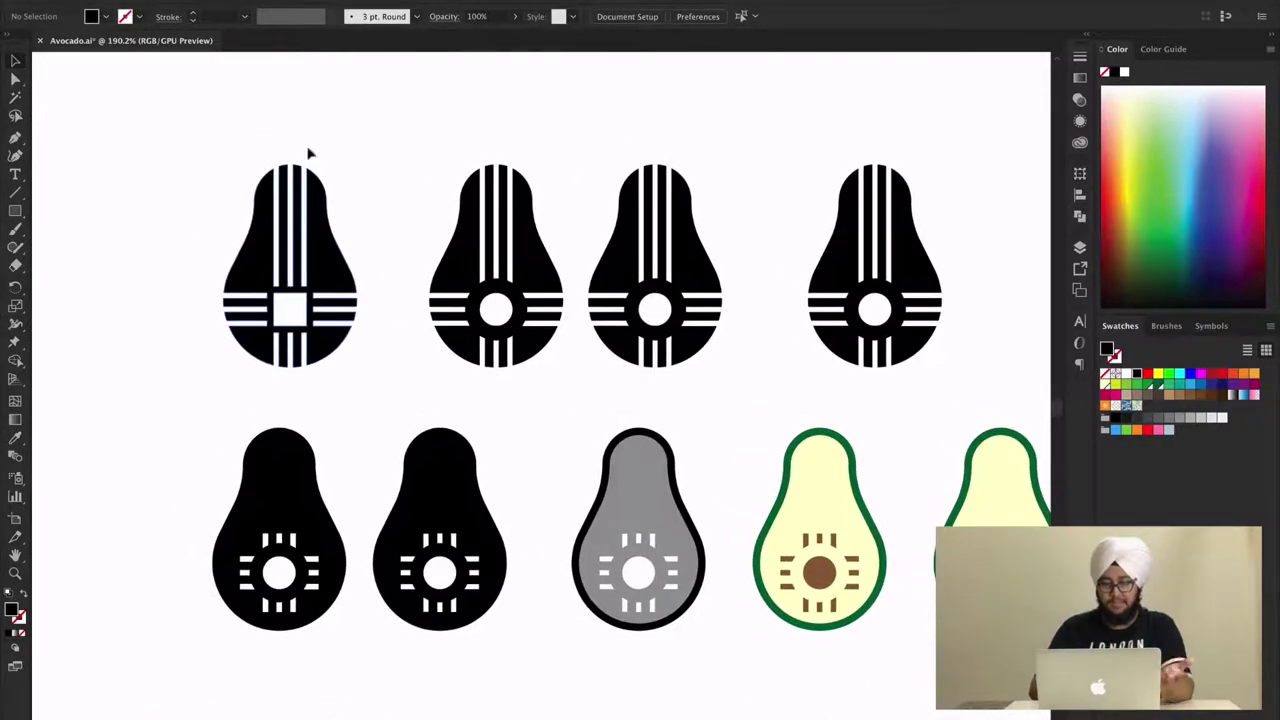
scroll(193, 274, up, 1)
scroll(193, 274, left, 2)
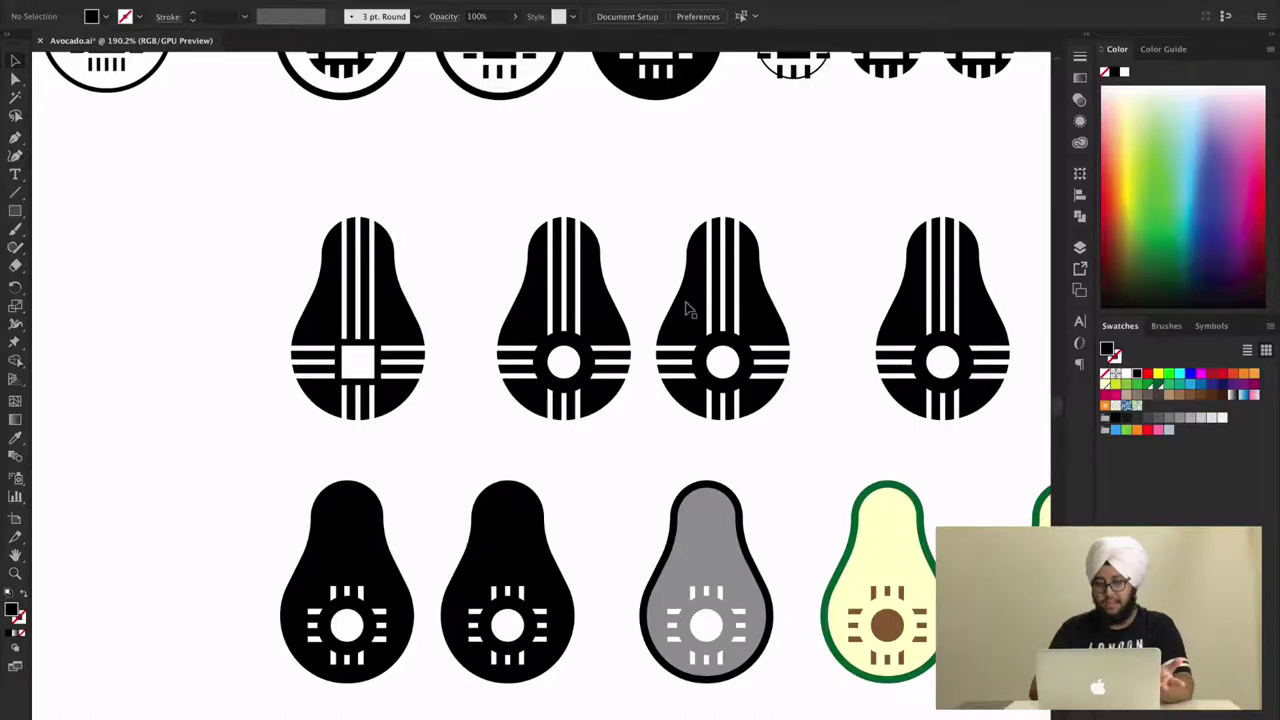
drag(757, 214, 654, 249)
click(647, 231)
scroll(647, 231, down, 2)
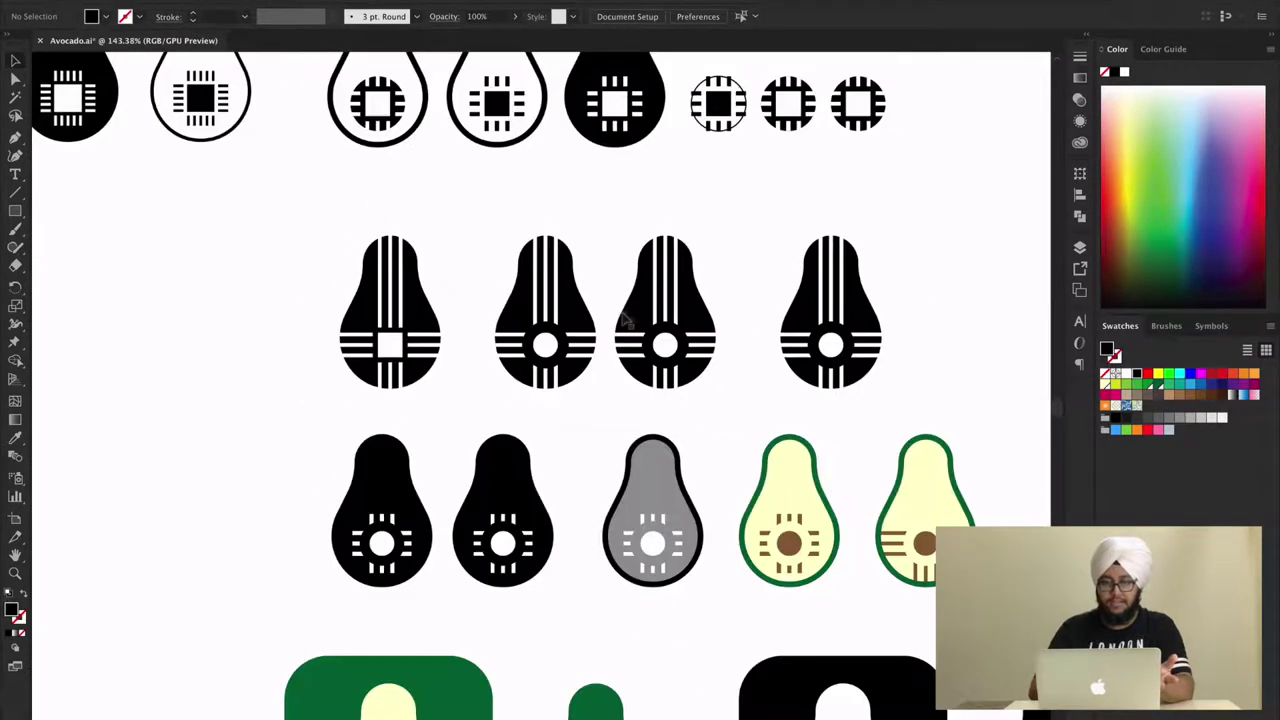
scroll(622, 318, up, 1)
scroll(622, 318, left, 2)
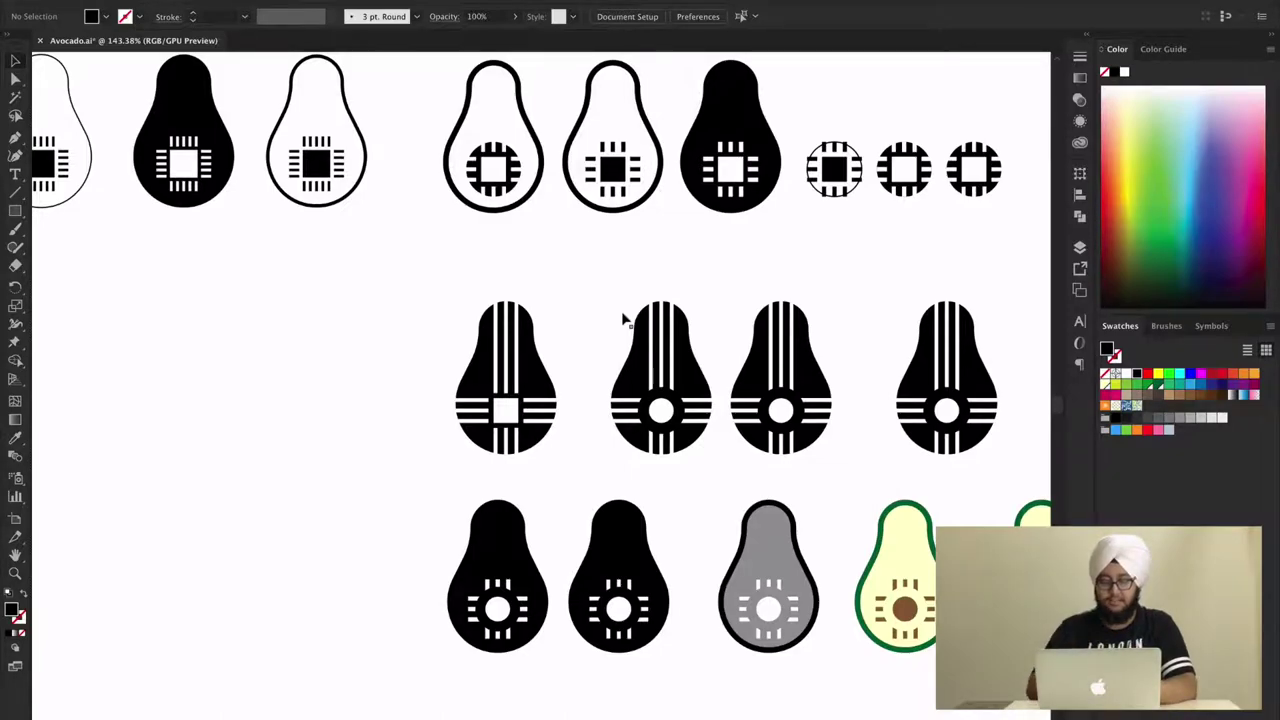
scroll(600, 380, down, 3)
scroll(563, 434, down, 3)
scroll(558, 437, down, 4)
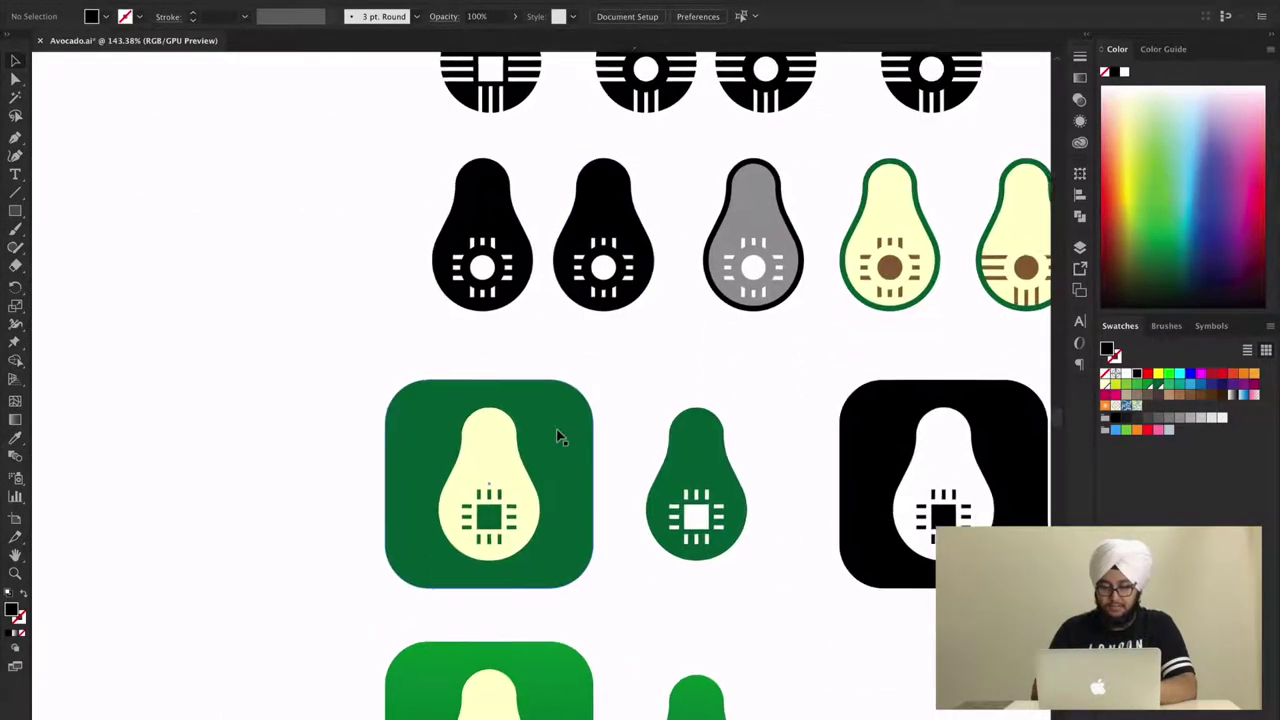
scroll(558, 437, up, 2)
scroll(560, 434, up, 3)
scroll(560, 434, left, 3)
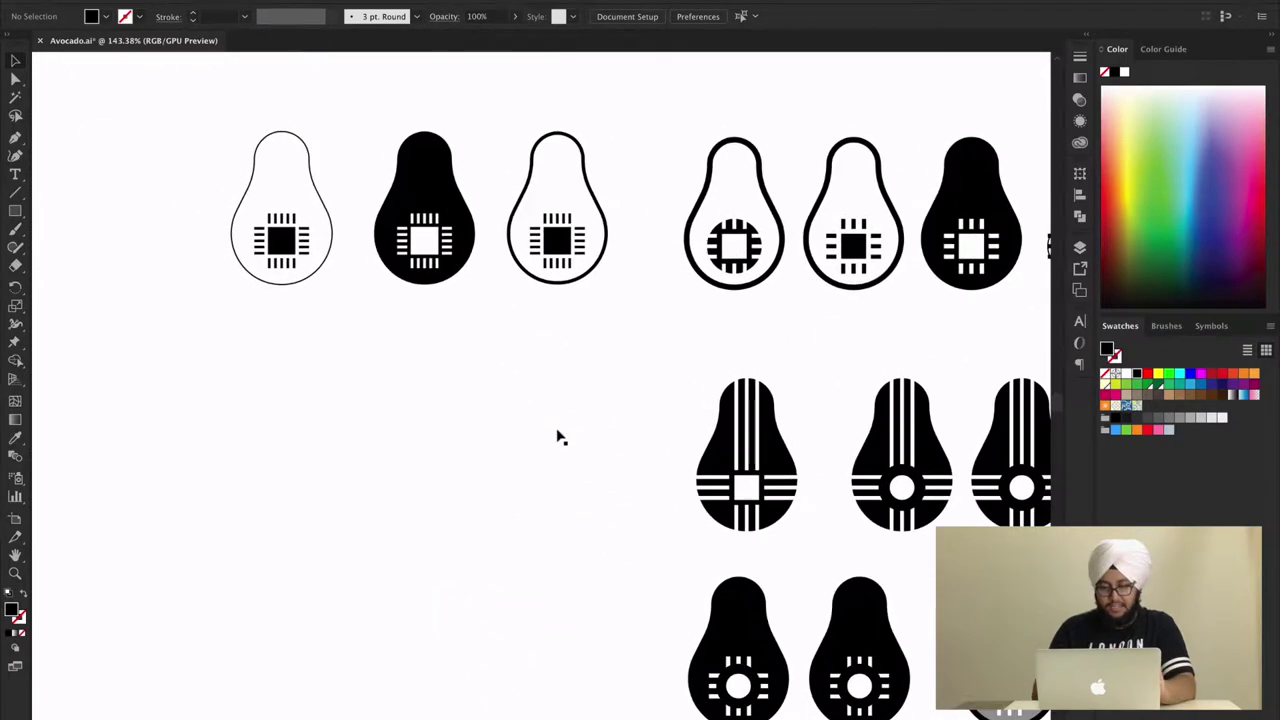
scroll(558, 437, right, 3)
scroll(560, 436, right, 3)
scroll(558, 437, down, 2)
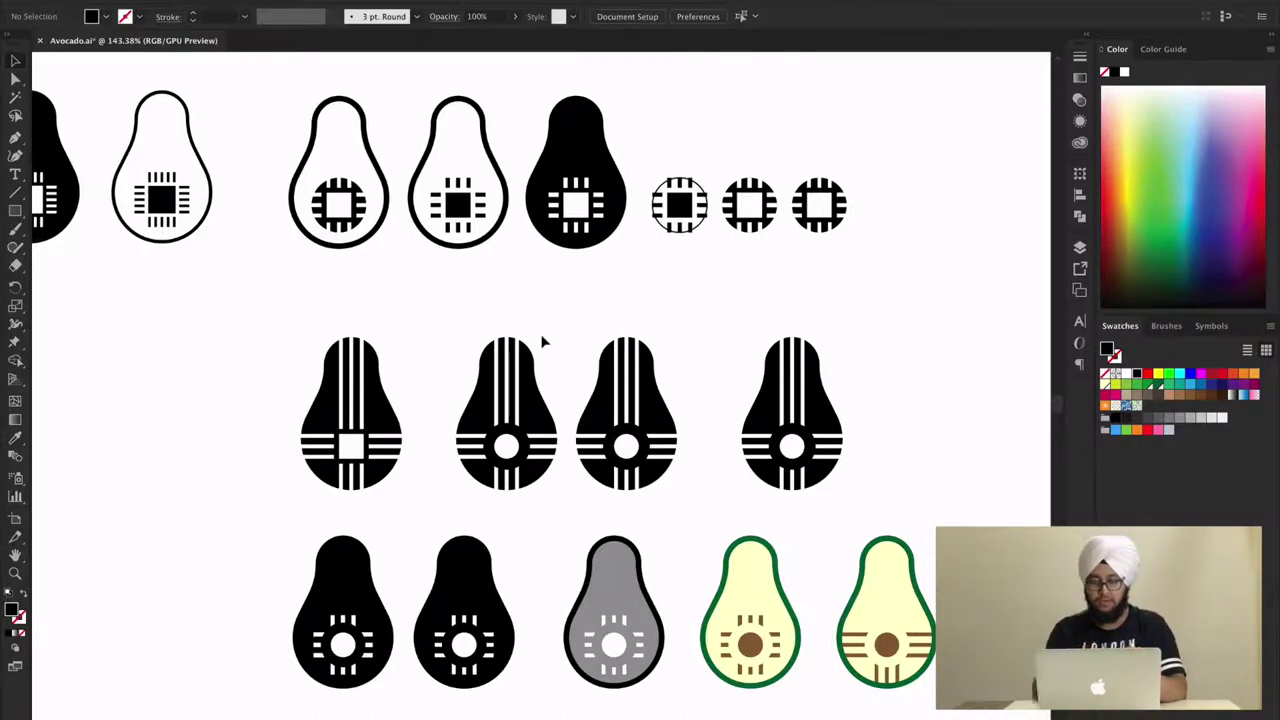
click(575, 200)
scroll(594, 115, up, 2)
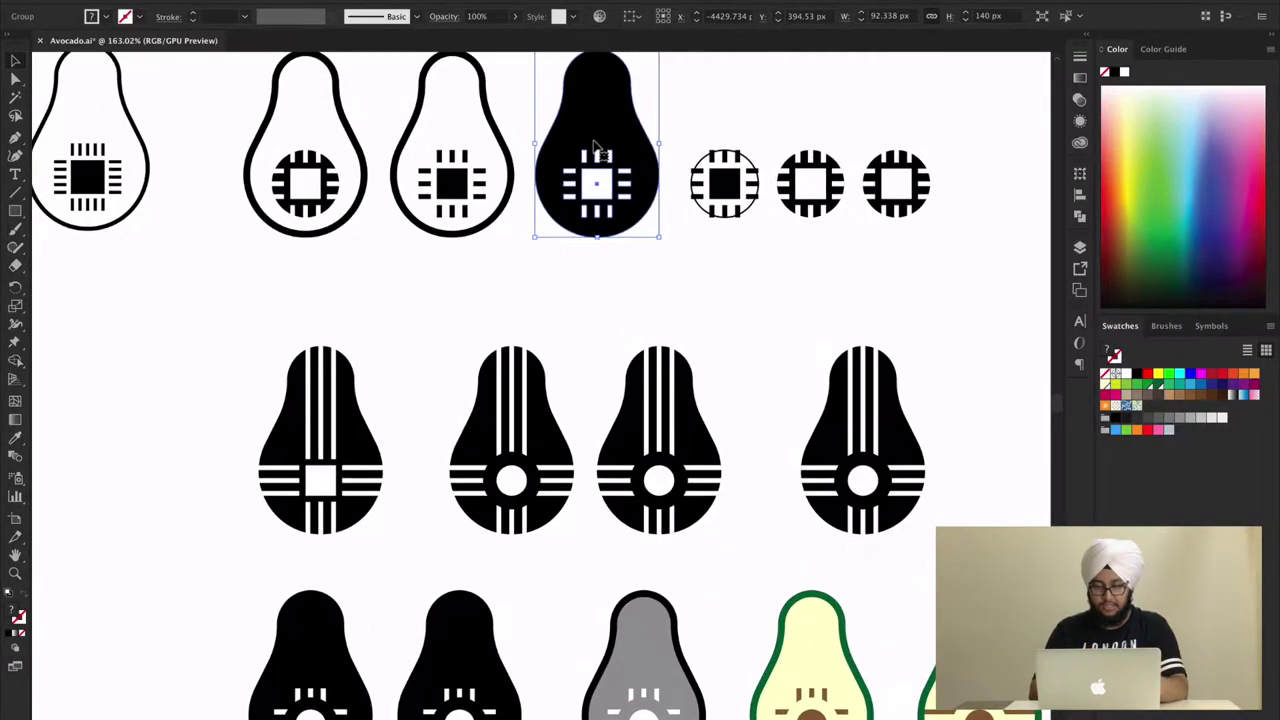
scroll(594, 130, up, 2)
scroll(594, 145, up, 2)
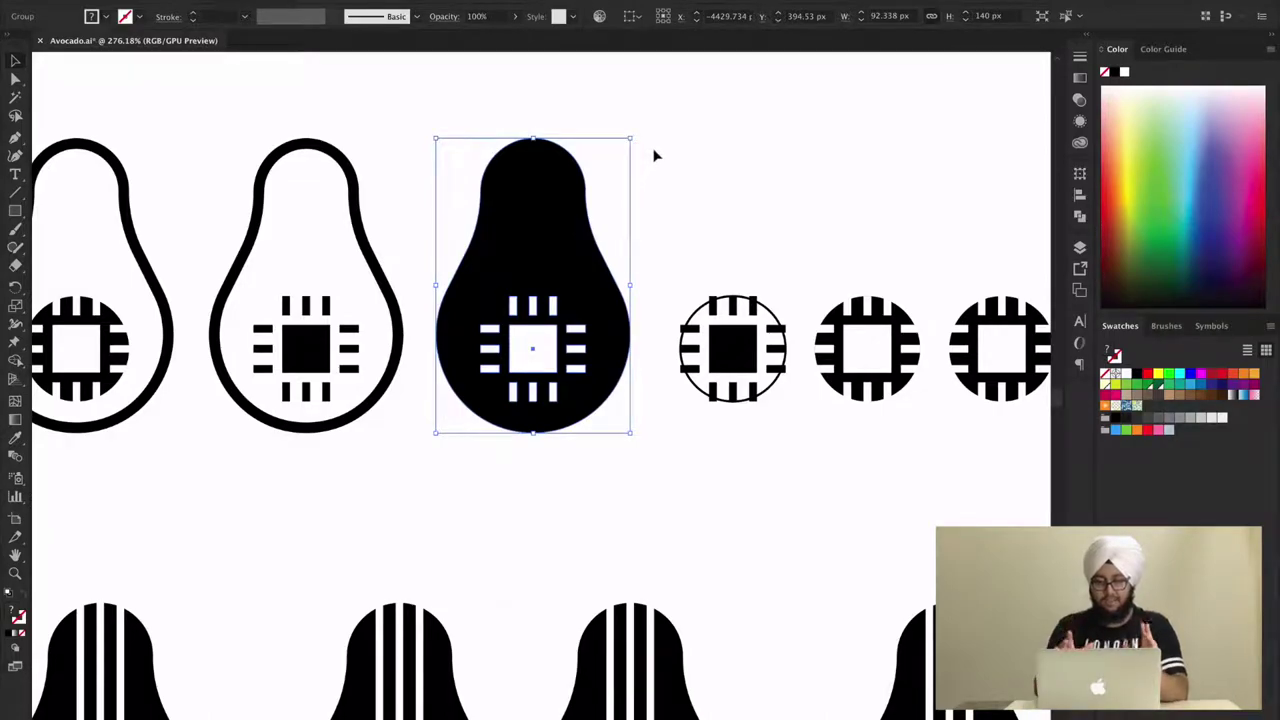
scroll(568, 500, down, 10)
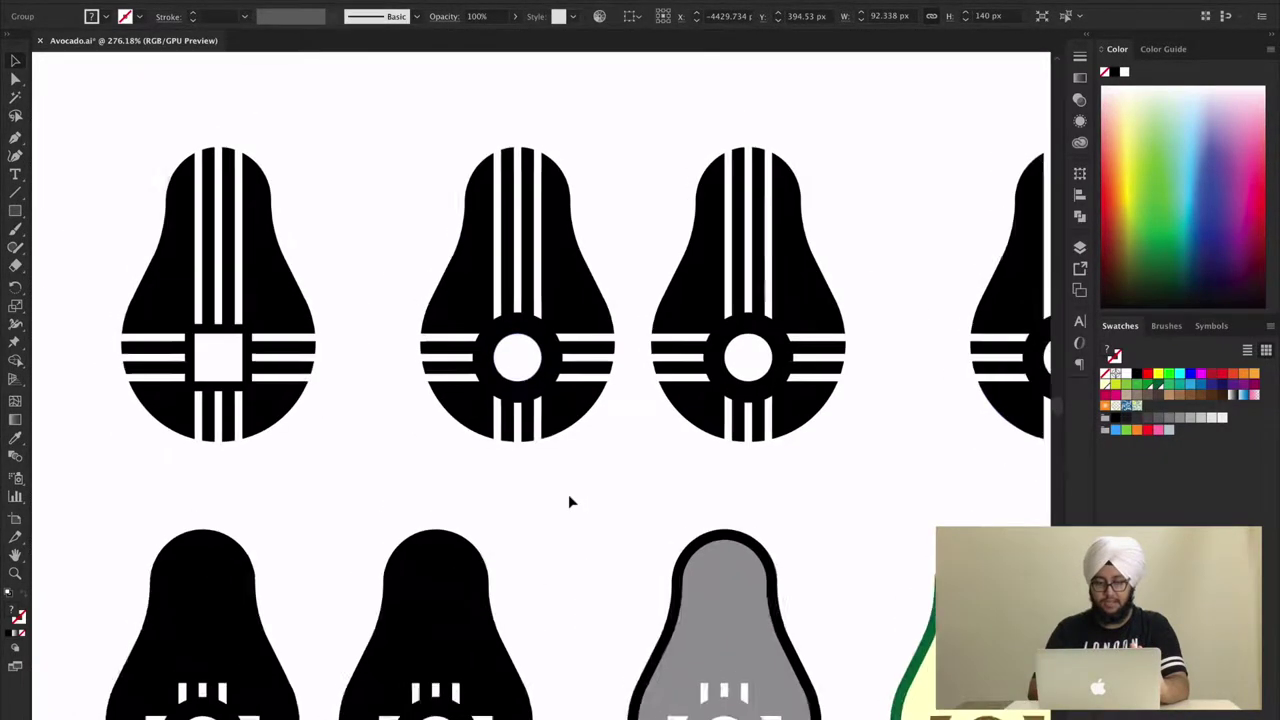
scroll(568, 500, up, 8)
click(384, 300)
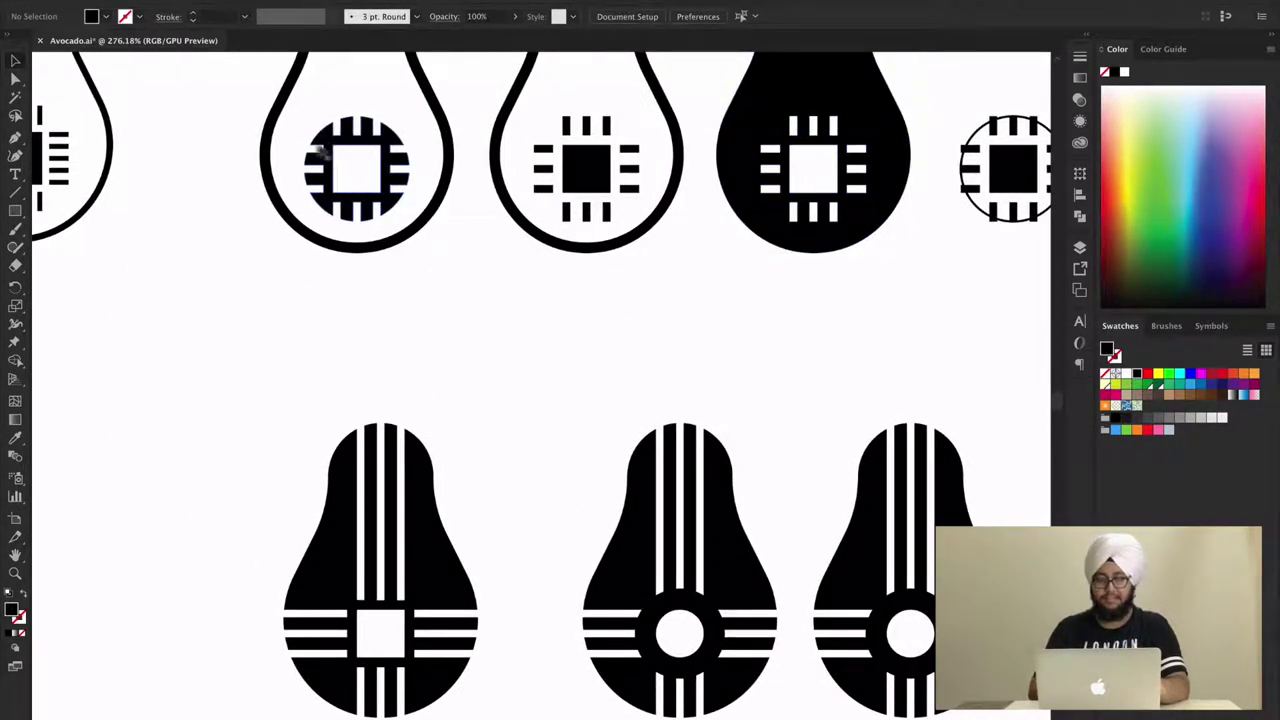
scroll(398, 366, down, 5)
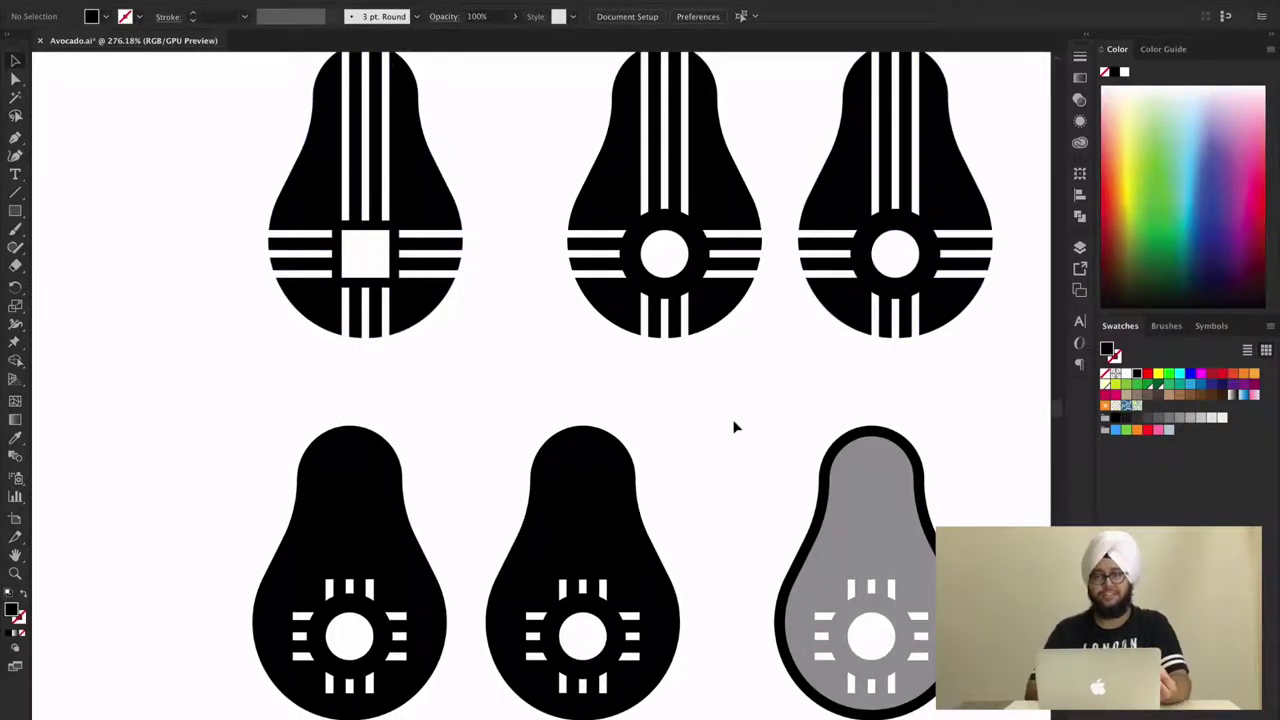
scroll(706, 456, down, 1)
scroll(706, 456, right, 3)
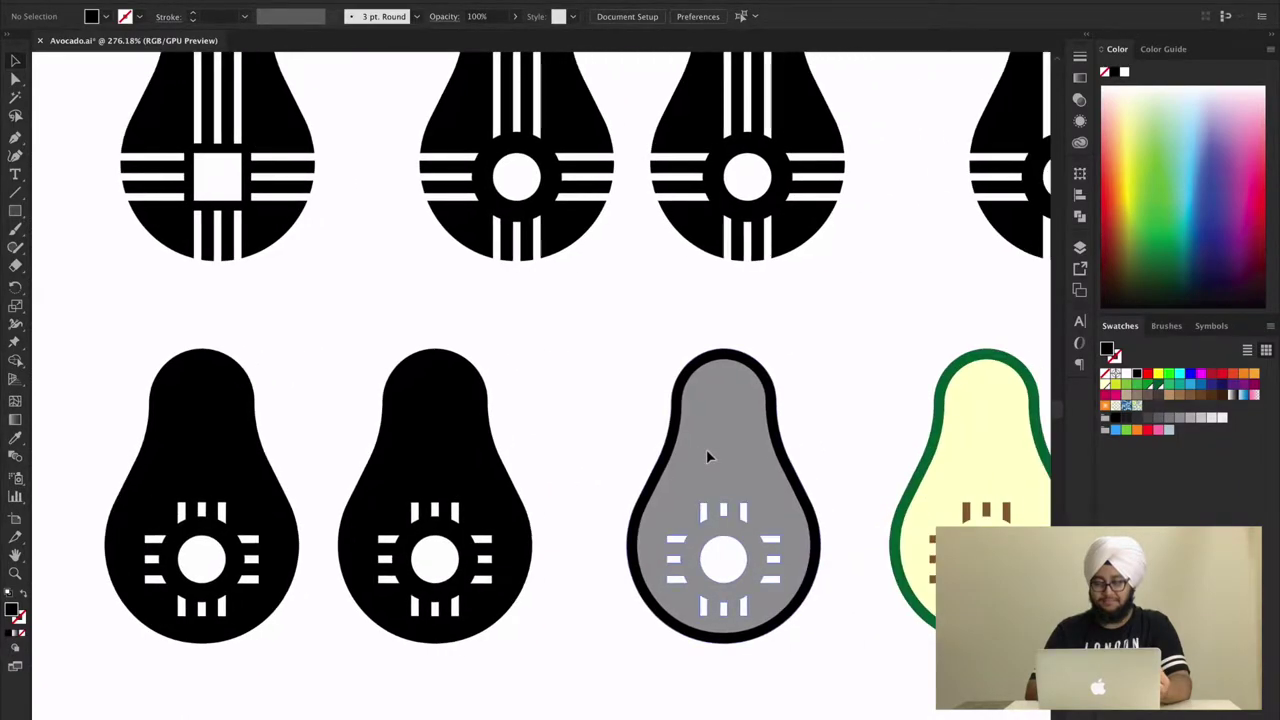
scroll(706, 456, down, 3)
scroll(706, 456, left, 1)
scroll(706, 456, down, 1)
scroll(706, 456, left, 2)
scroll(706, 456, down, 2)
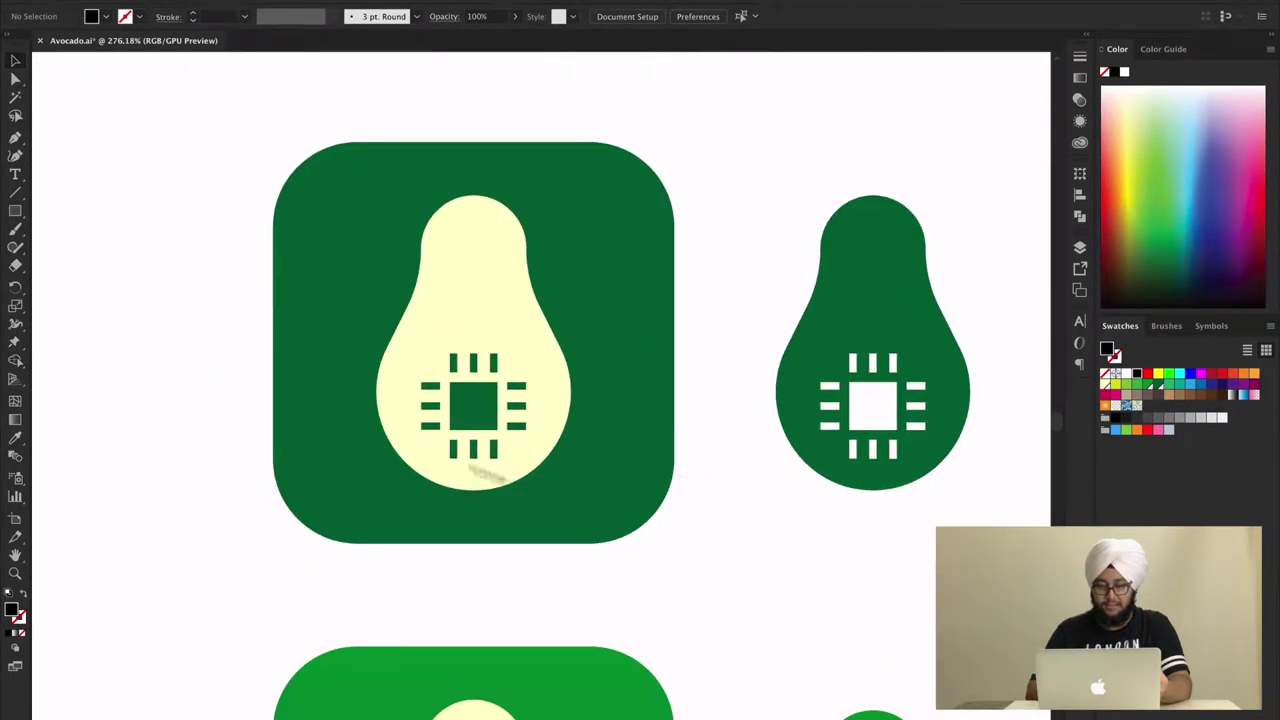
scroll(594, 523, right, 3)
scroll(594, 523, down, 3)
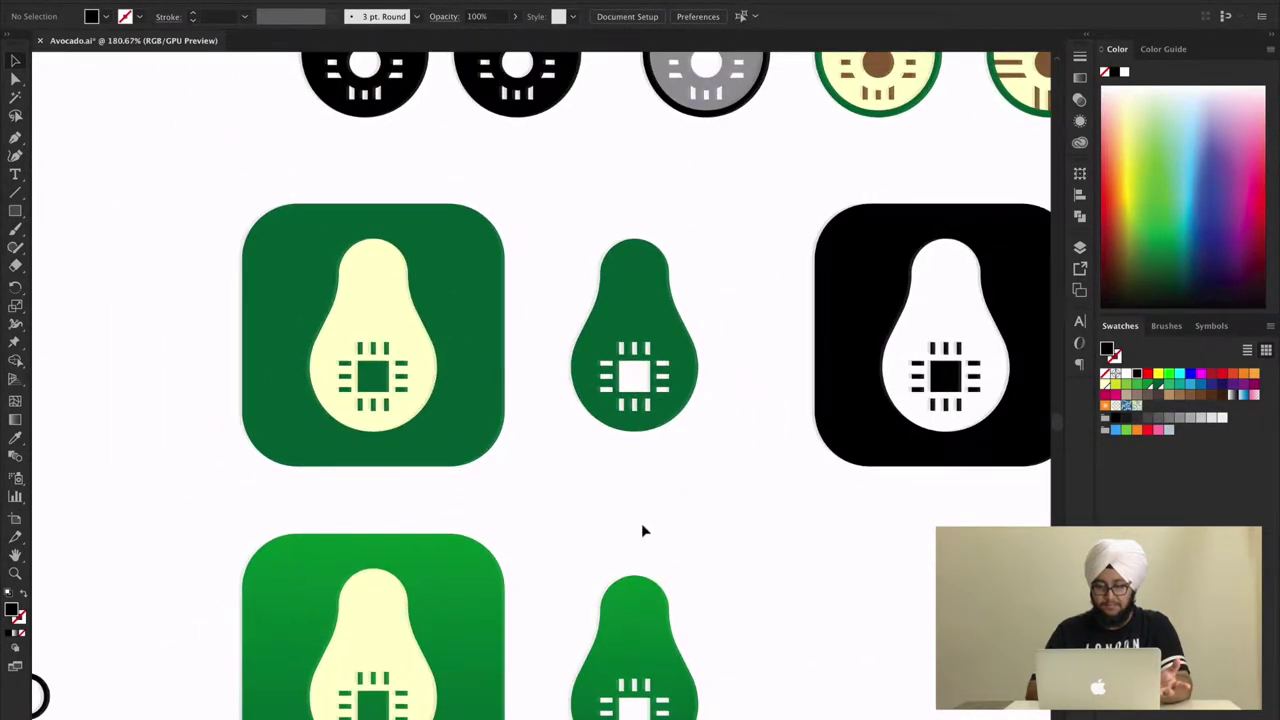
scroll(641, 523, down, 2)
scroll(641, 523, down, 3)
scroll(641, 523, left, 2)
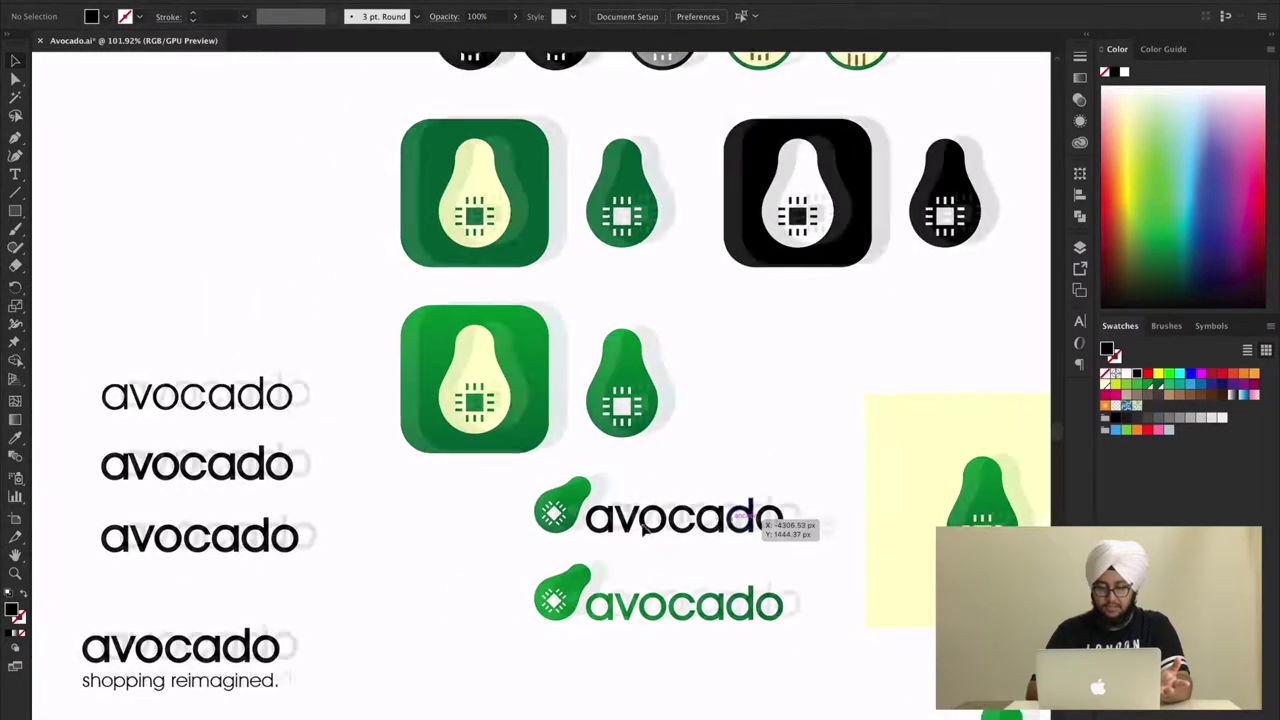
scroll(641, 523, left, 1)
scroll(628, 536, up, 2)
scroll(394, 444, up, 2)
scroll(394, 444, left, 2)
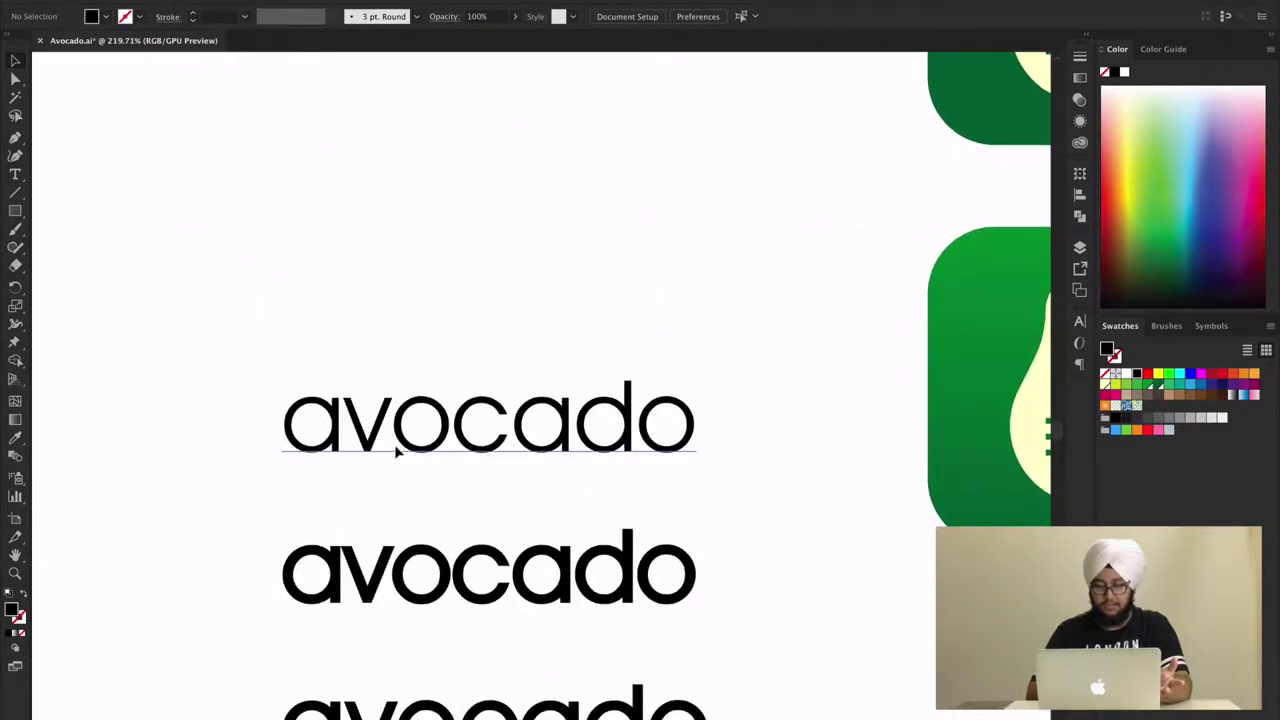
drag(425, 422, 482, 480)
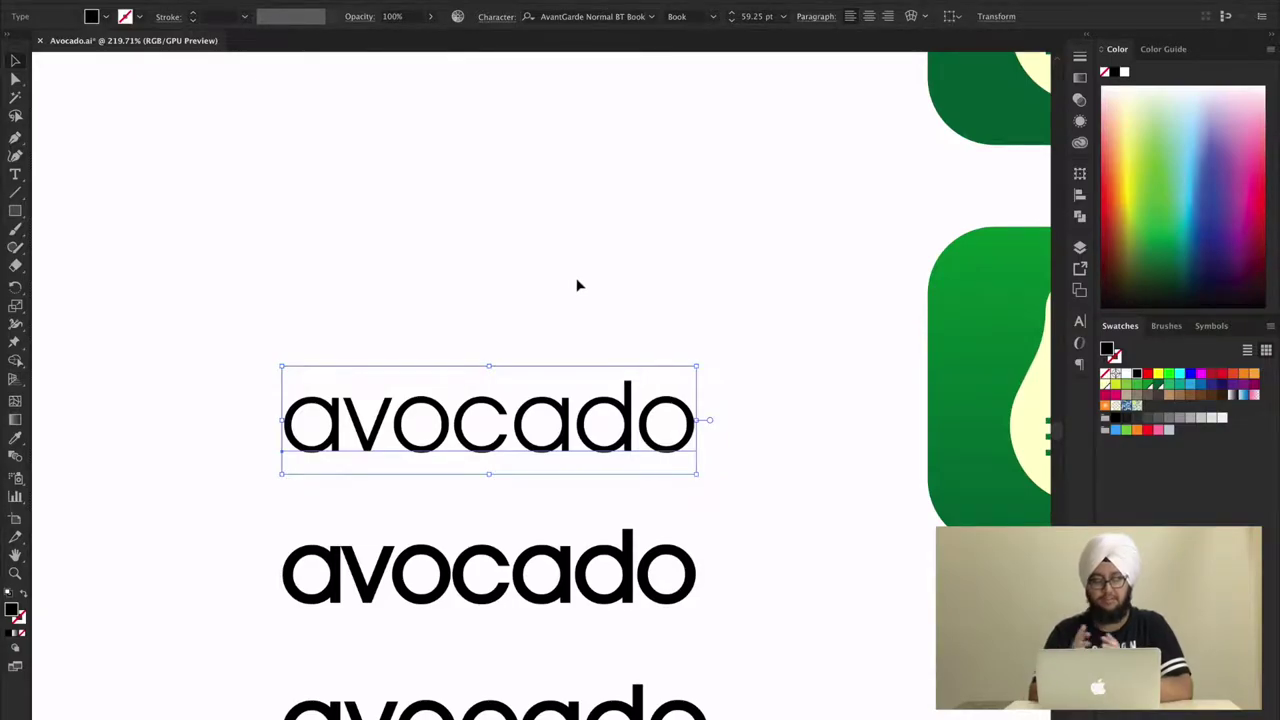
scroll(577, 286, down, 5)
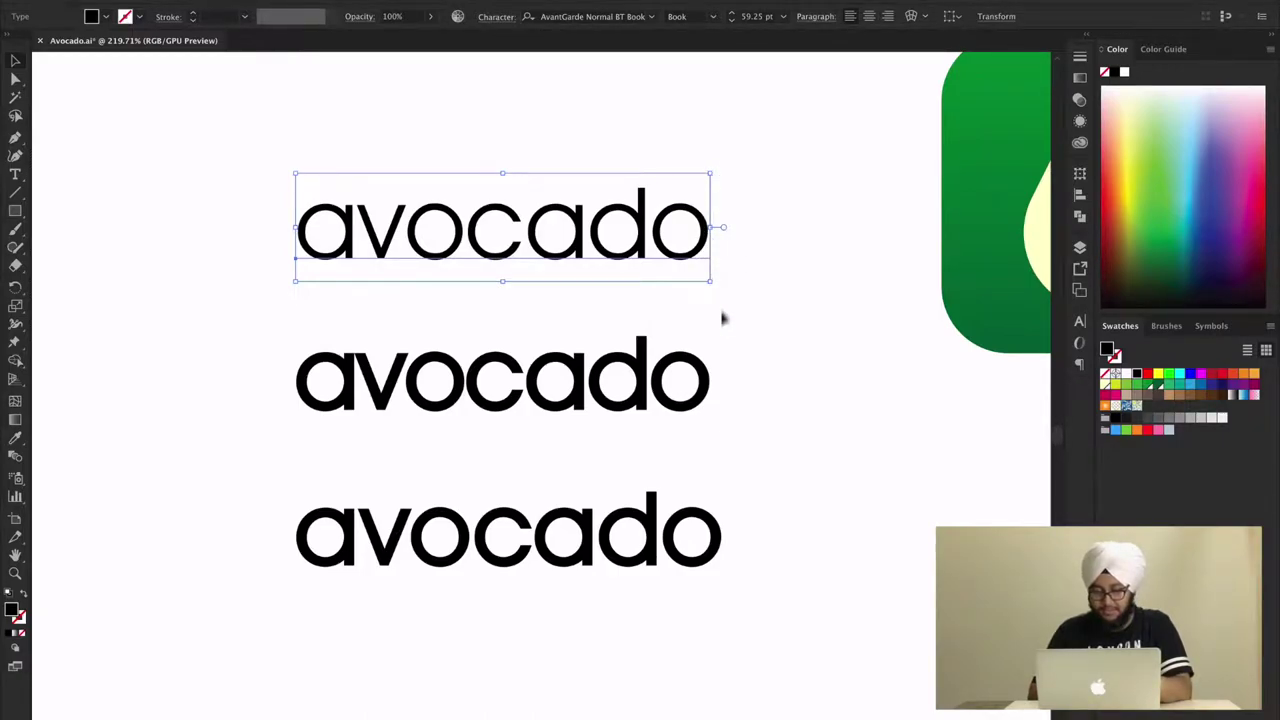
click(700, 362)
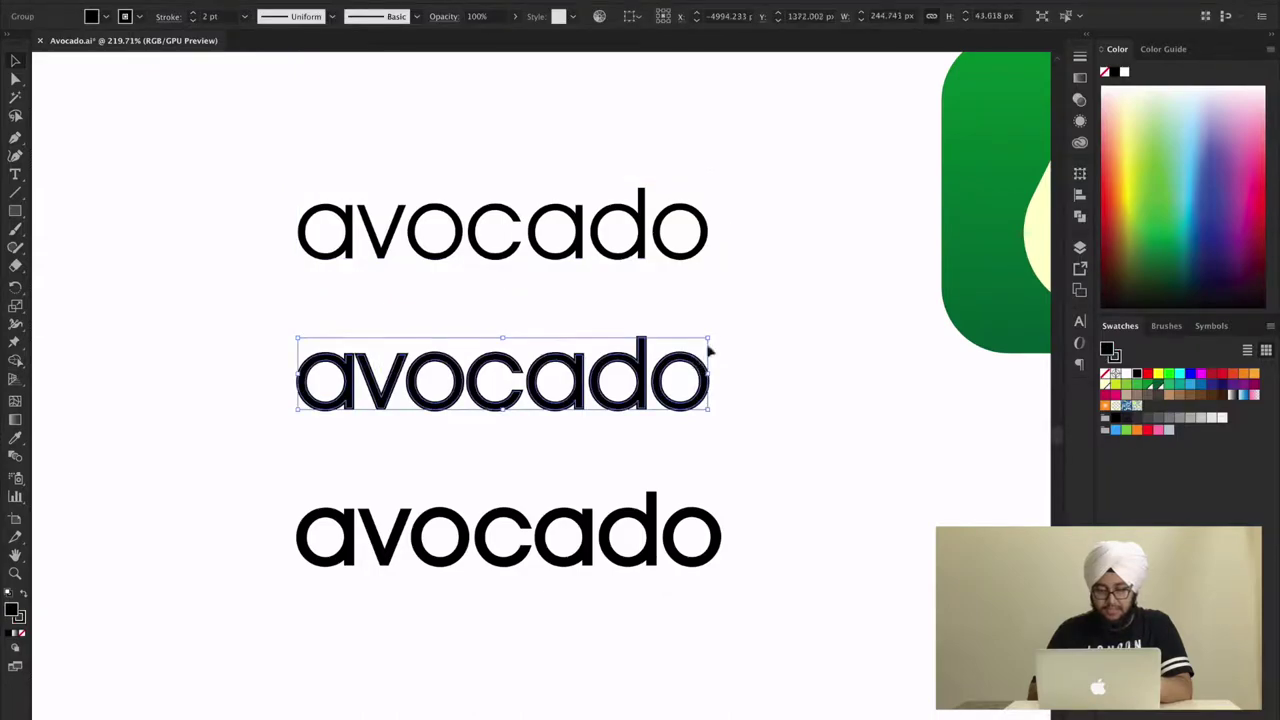
click(735, 449)
scroll(736, 448, down, 3)
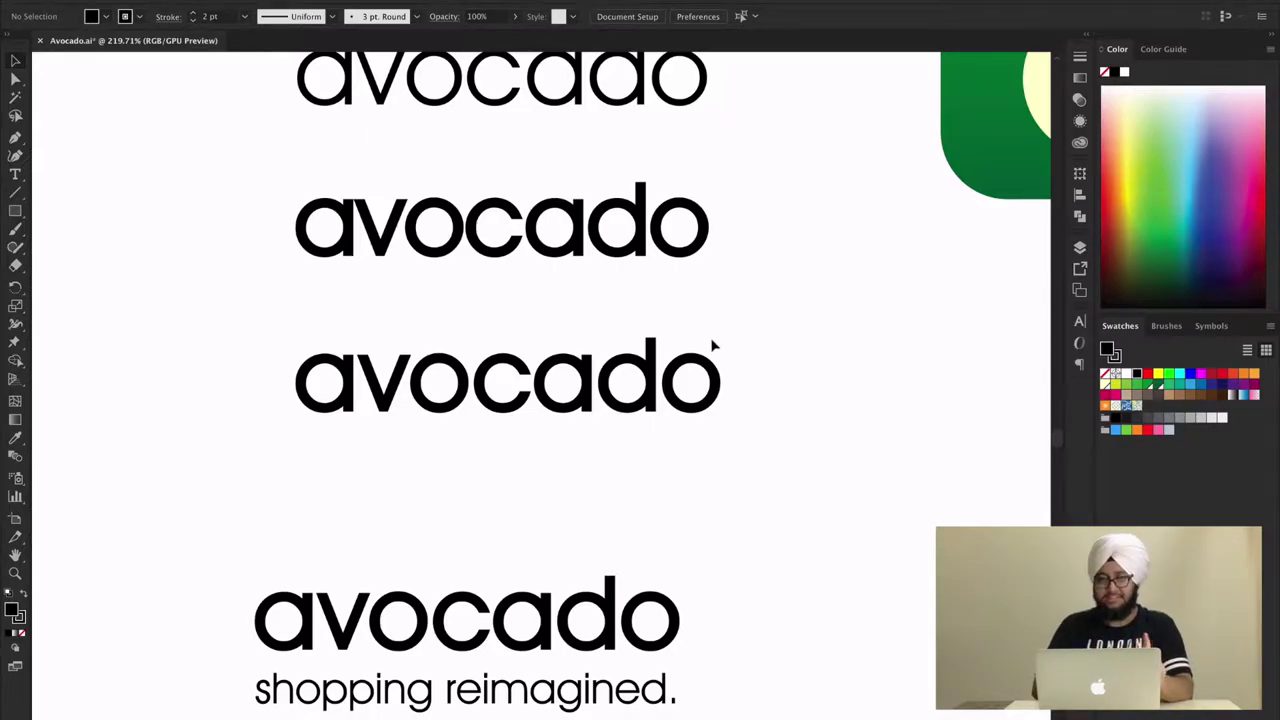
scroll(712, 345, down, 1)
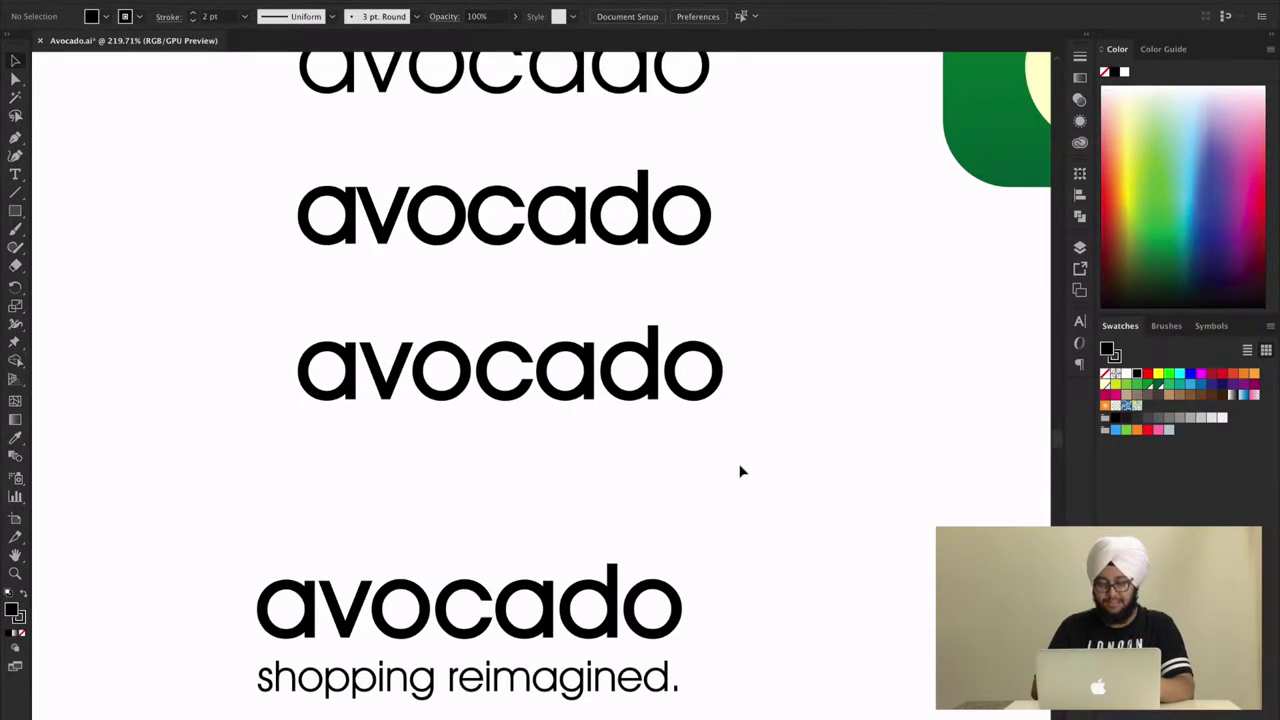
scroll(740, 471, down, 5)
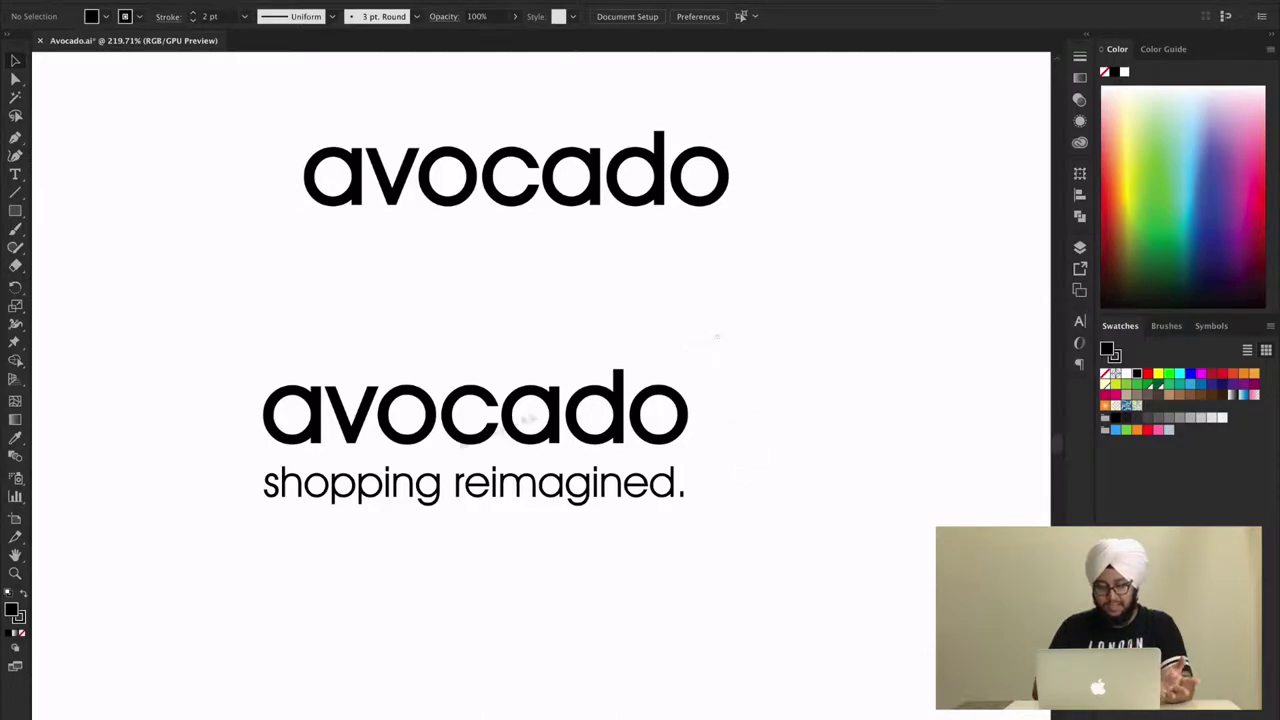
drag(716, 337, 94, 557)
click(229, 620)
scroll(431, 614, right, 3)
scroll(434, 617, down, 3)
scroll(500, 594, right, 3)
scroll(610, 577, right, 3)
scroll(610, 577, right, 2)
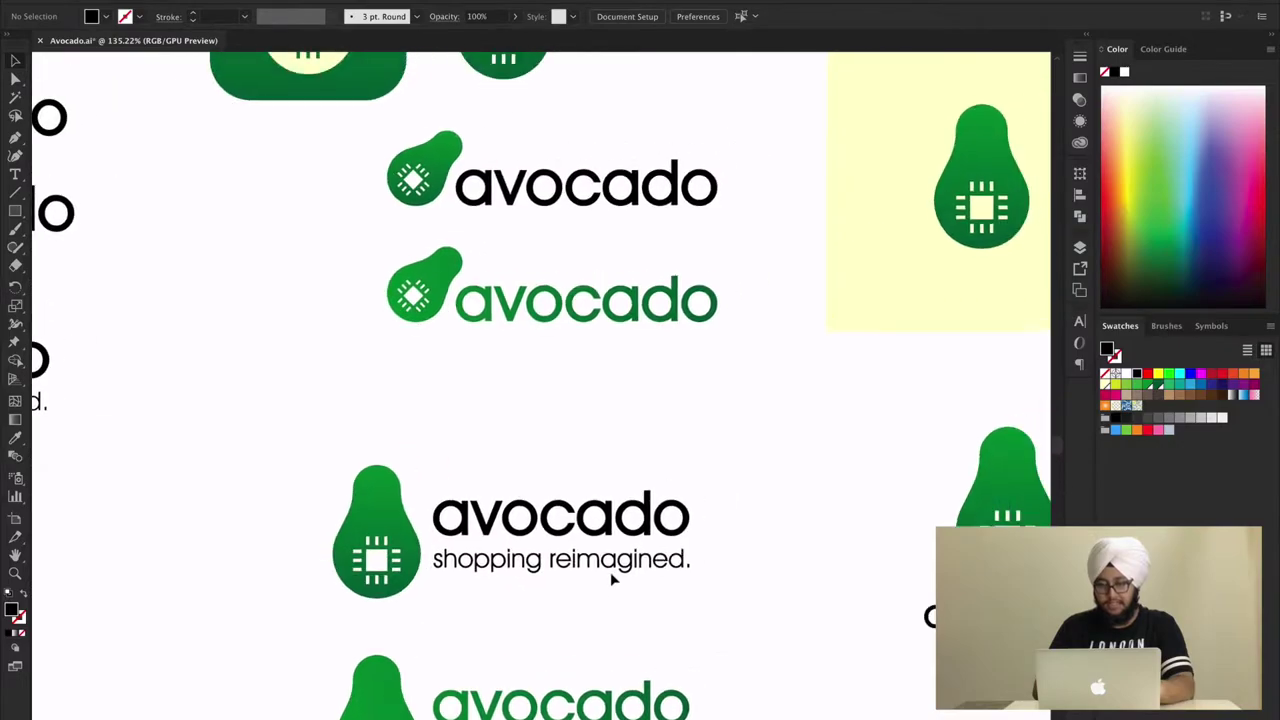
scroll(566, 246, up, 3)
scroll(566, 246, up, 2)
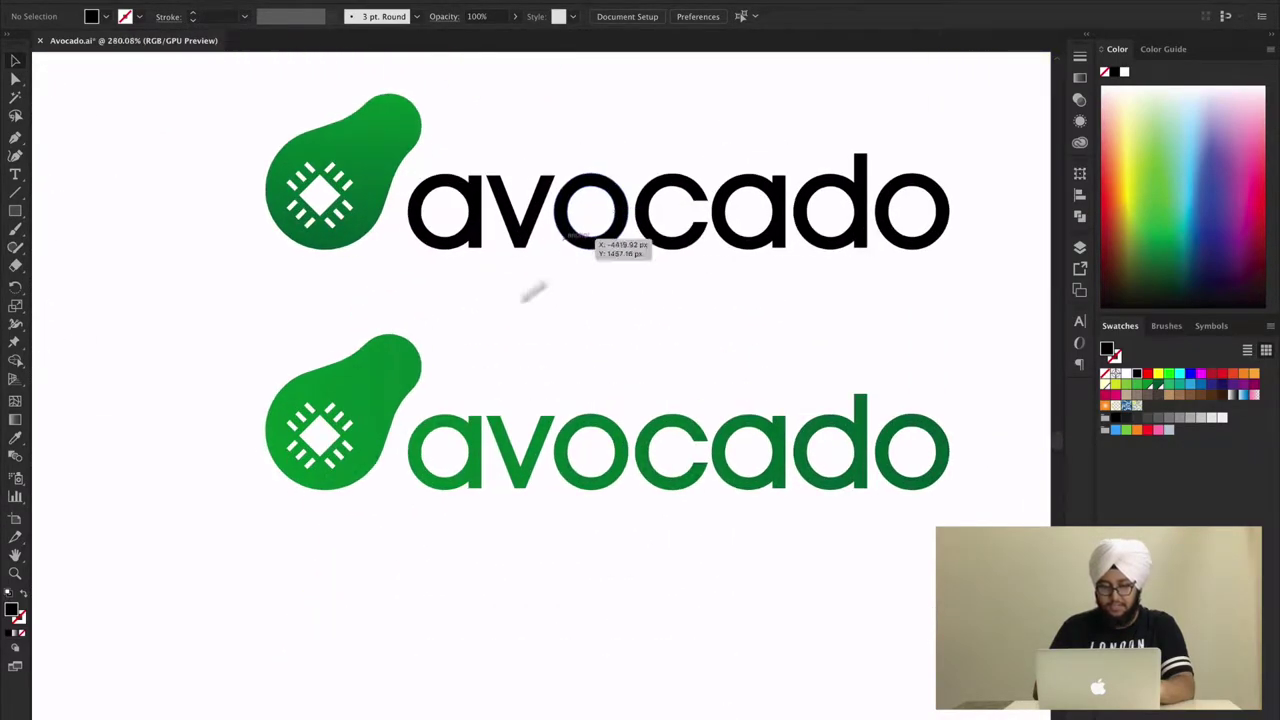
drag(246, 247, 330, 200)
click(664, 324)
scroll(664, 324, up, 3)
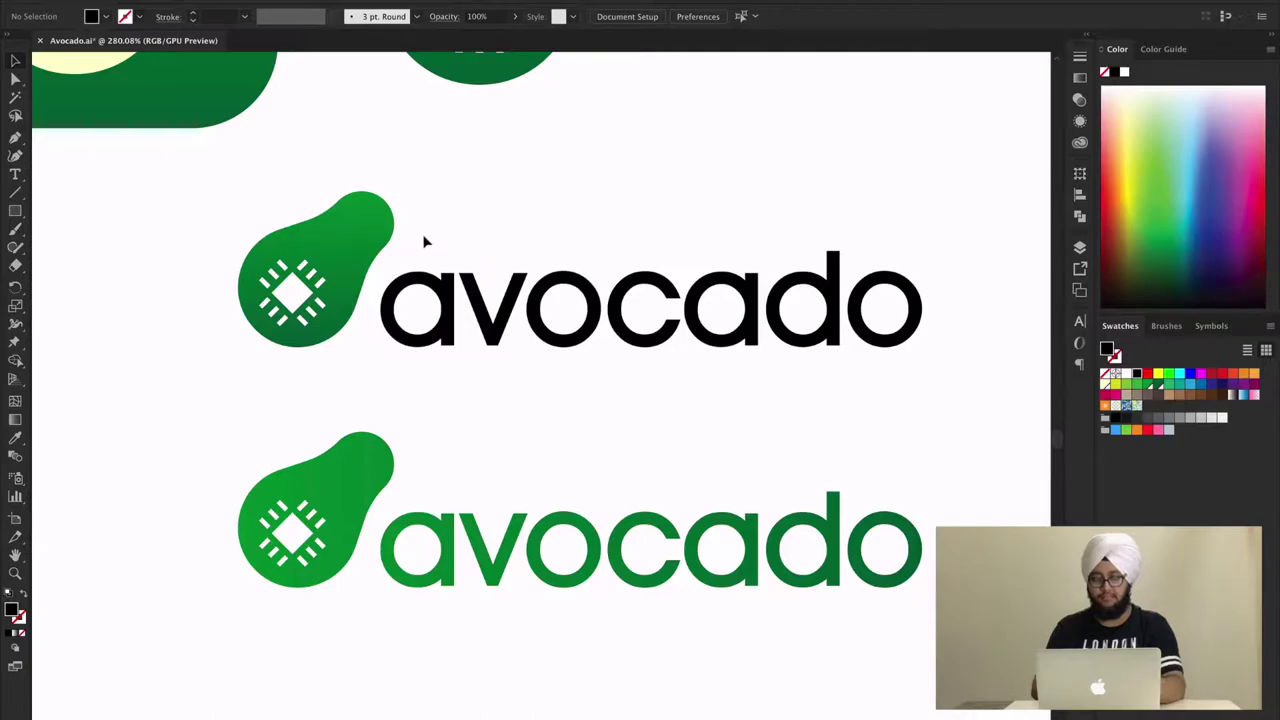
scroll(511, 457, down, 3)
scroll(511, 457, down, 5)
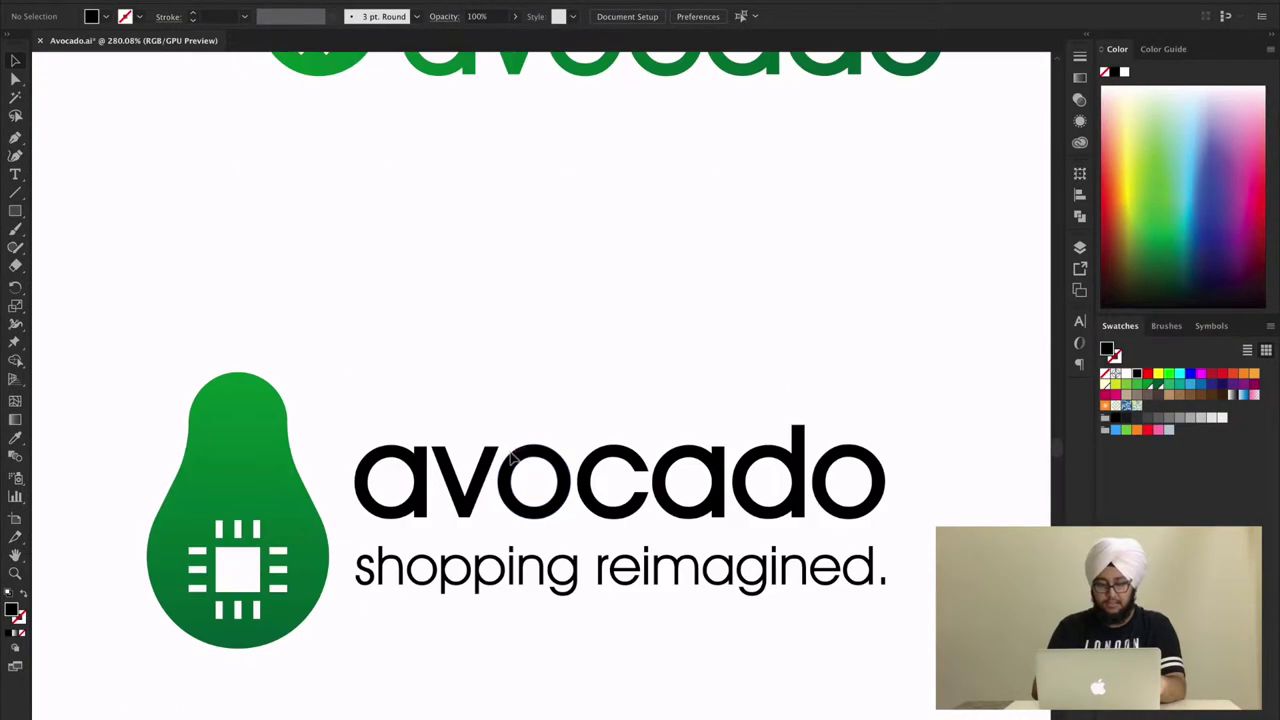
scroll(511, 457, down, 3)
scroll(511, 457, down, 3)
scroll(540, 400, up, 2)
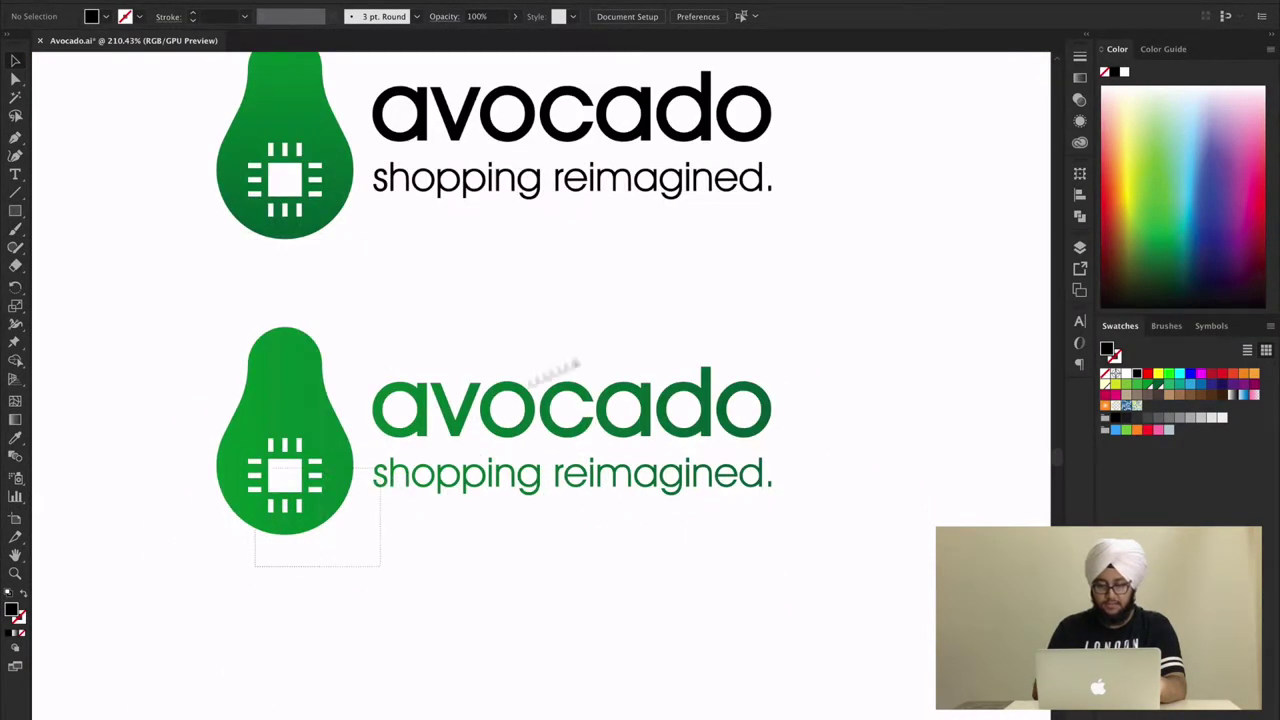
drag(555, 370, 646, 329)
click(646, 329)
scroll(646, 314, up, 3)
scroll(646, 314, down, 3)
scroll(646, 320, right, 3)
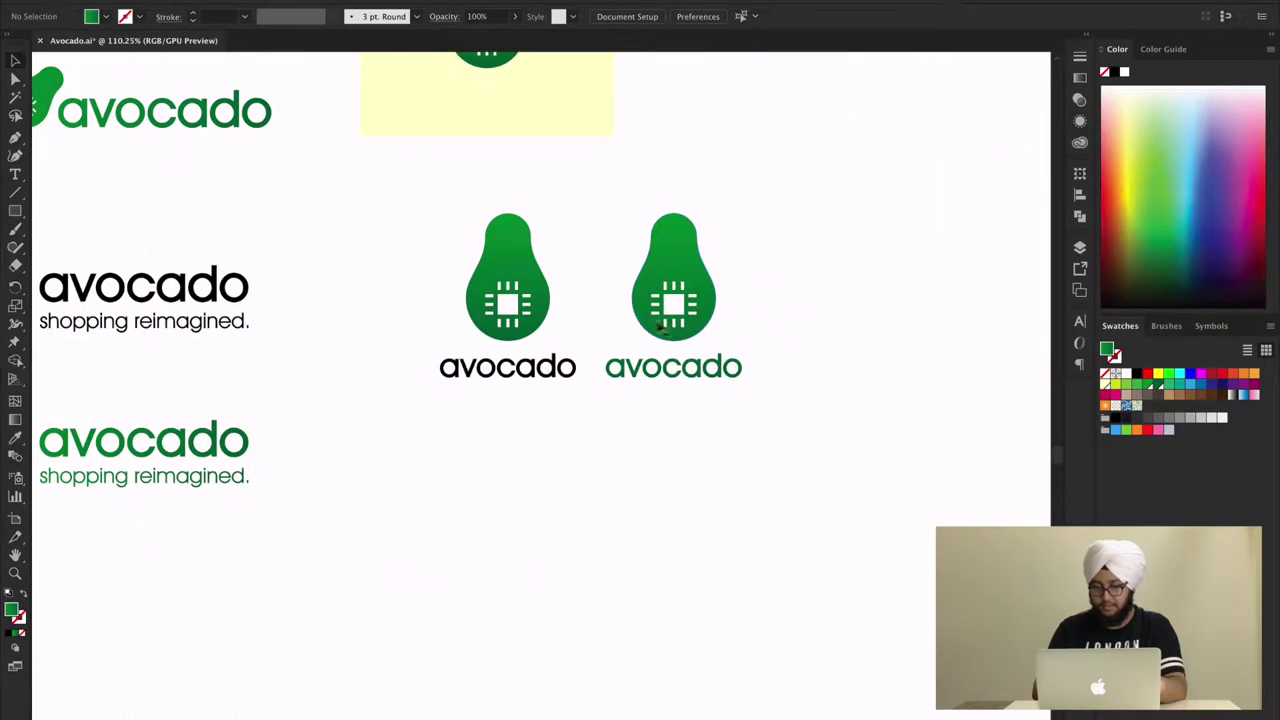
scroll(660, 325, up, 3)
drag(394, 269, 617, 540)
click(616, 538)
scroll(616, 538, down, 5)
scroll(616, 538, up, 2)
scroll(616, 538, up, 3)
scroll(616, 538, right, 2)
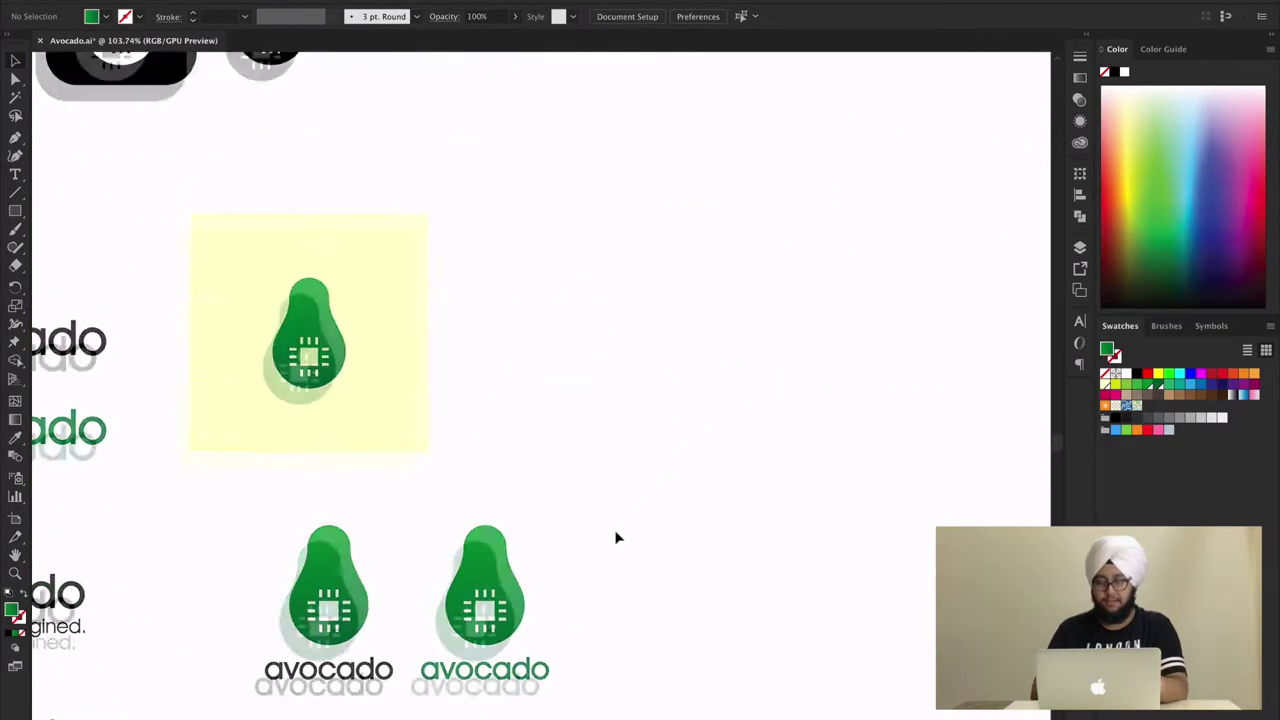
scroll(616, 538, down, 3)
scroll(616, 538, up, 2)
scroll(616, 538, up, 5)
scroll(616, 538, right, 3)
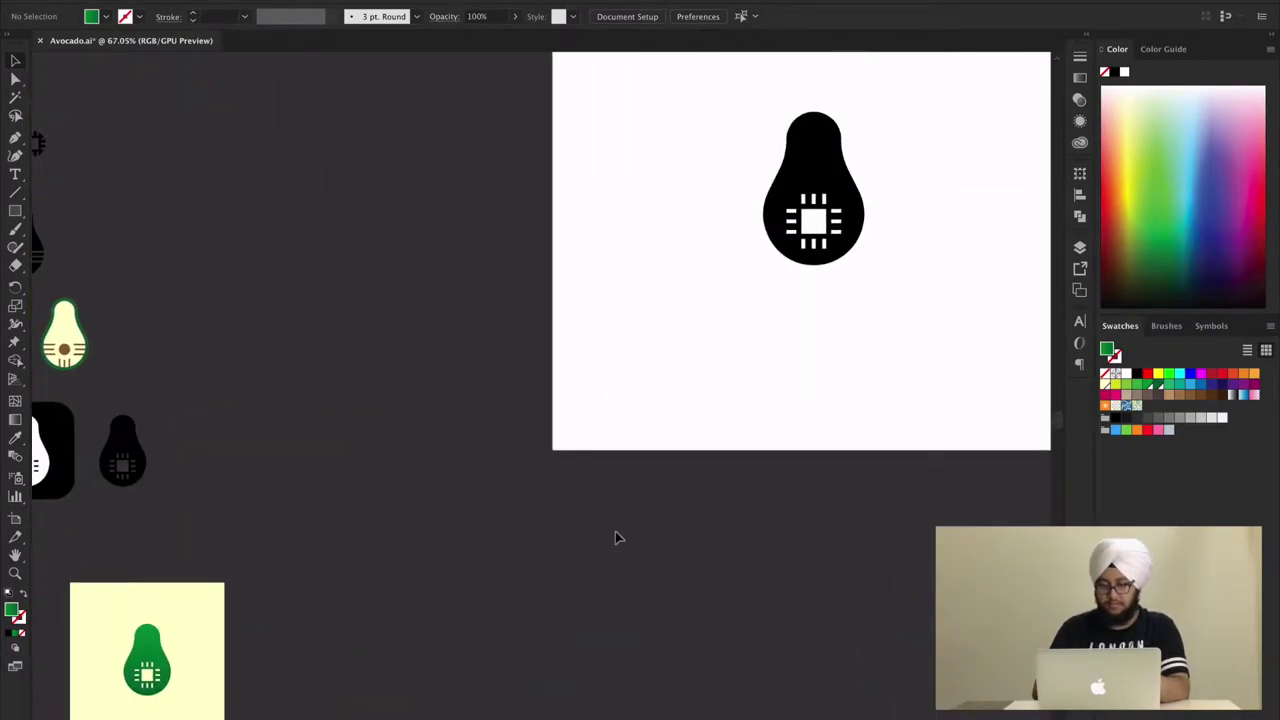
scroll(615, 538, right, 2)
scroll(615, 538, up, 3)
scroll(615, 538, right, 2)
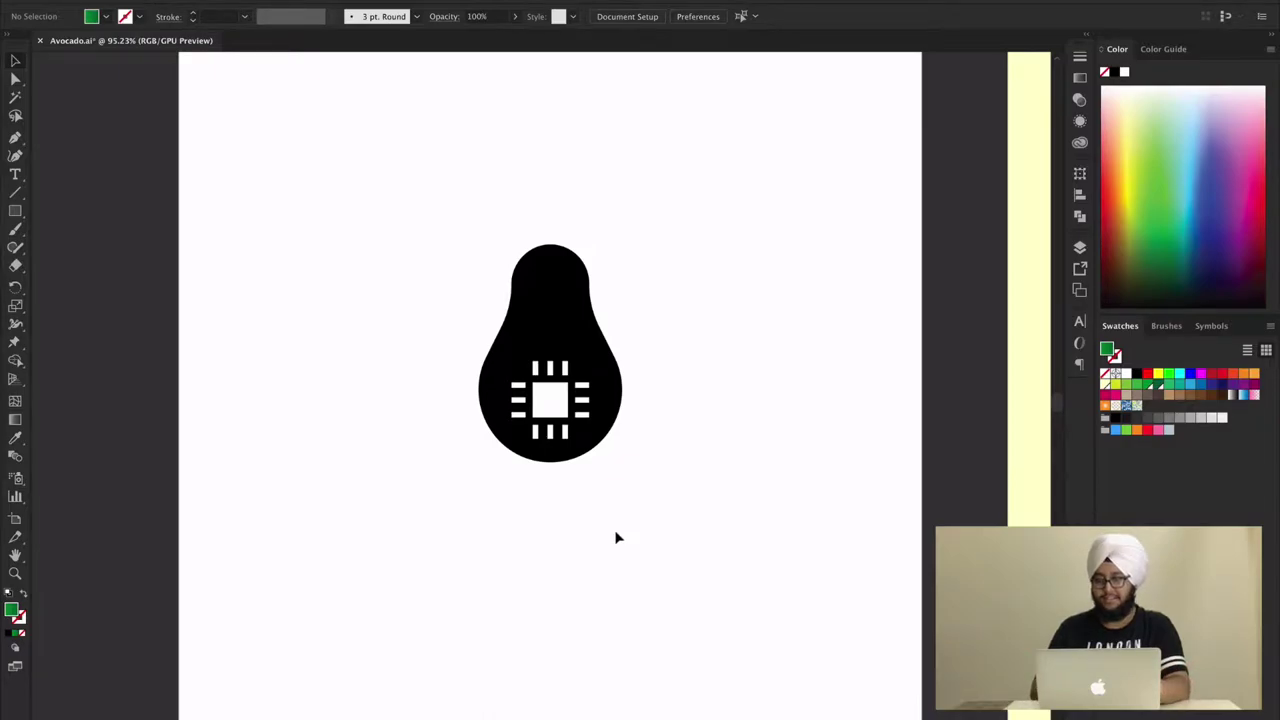
scroll(616, 538, right, 5)
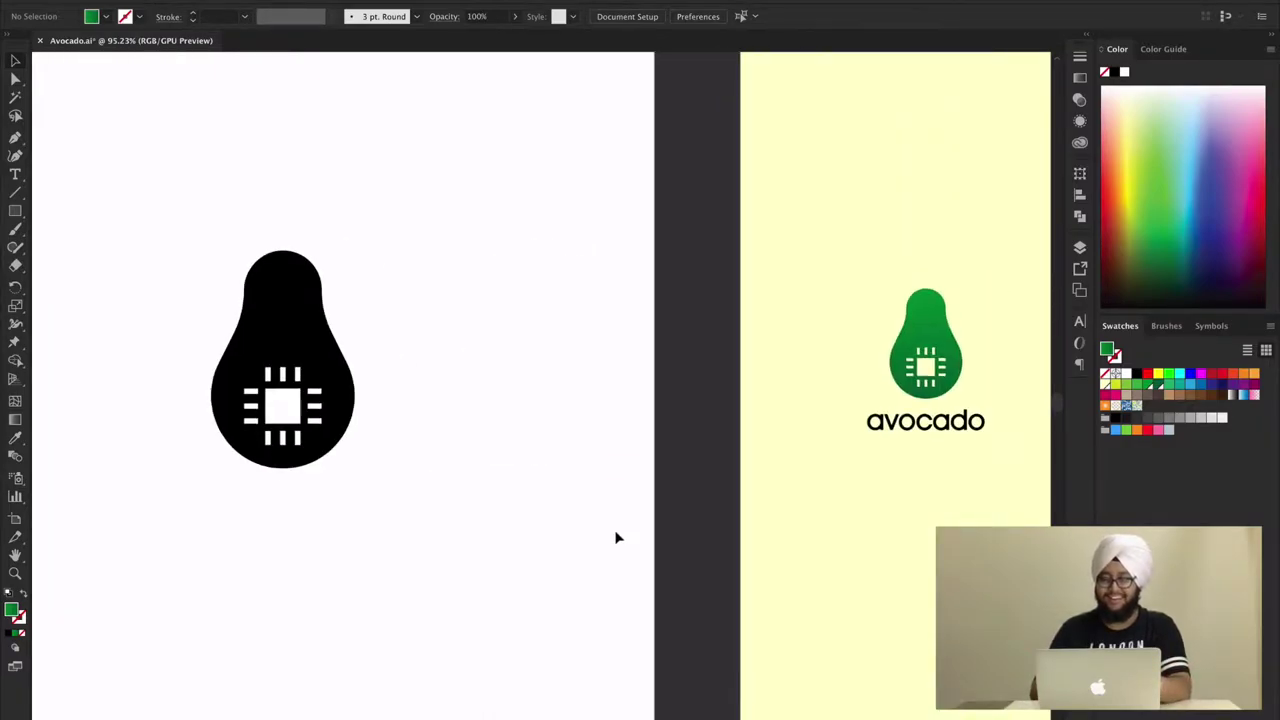
scroll(616, 538, right, 4)
scroll(616, 538, right, 3)
scroll(616, 538, right, 1)
scroll(616, 538, right, 3)
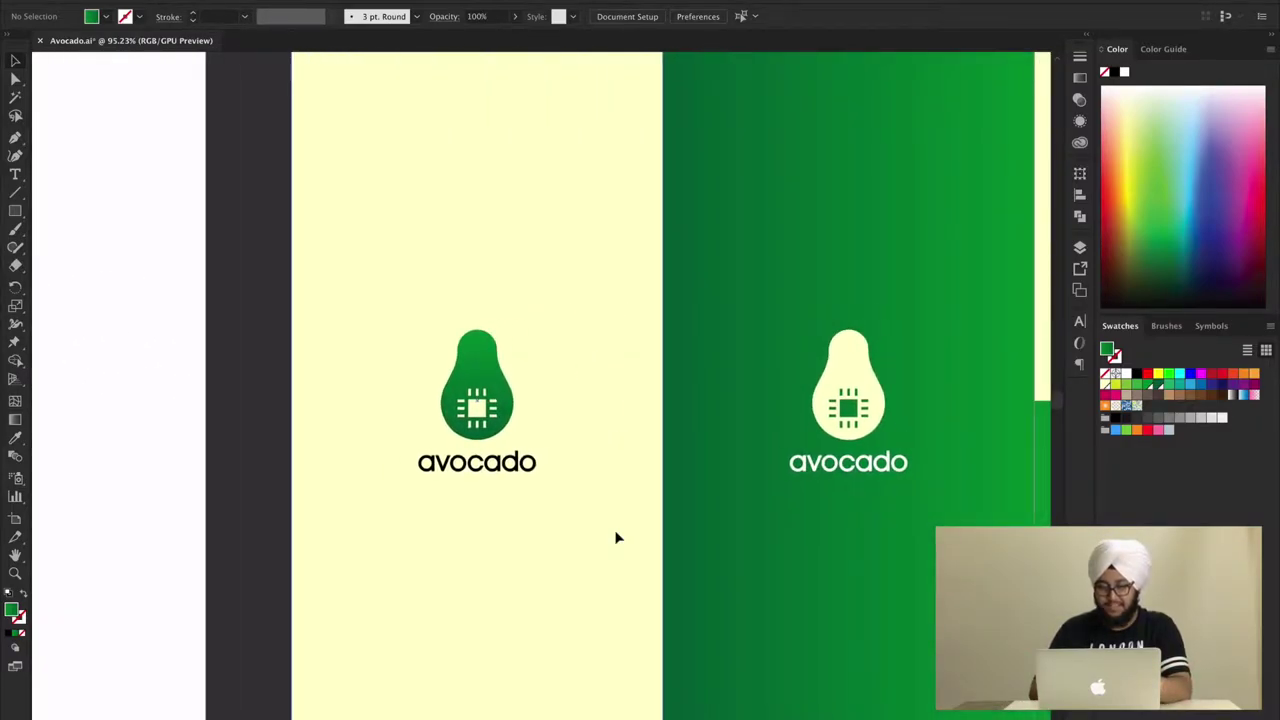
scroll(616, 538, right, 1)
scroll(616, 538, right, 1)
scroll(616, 538, right, 3)
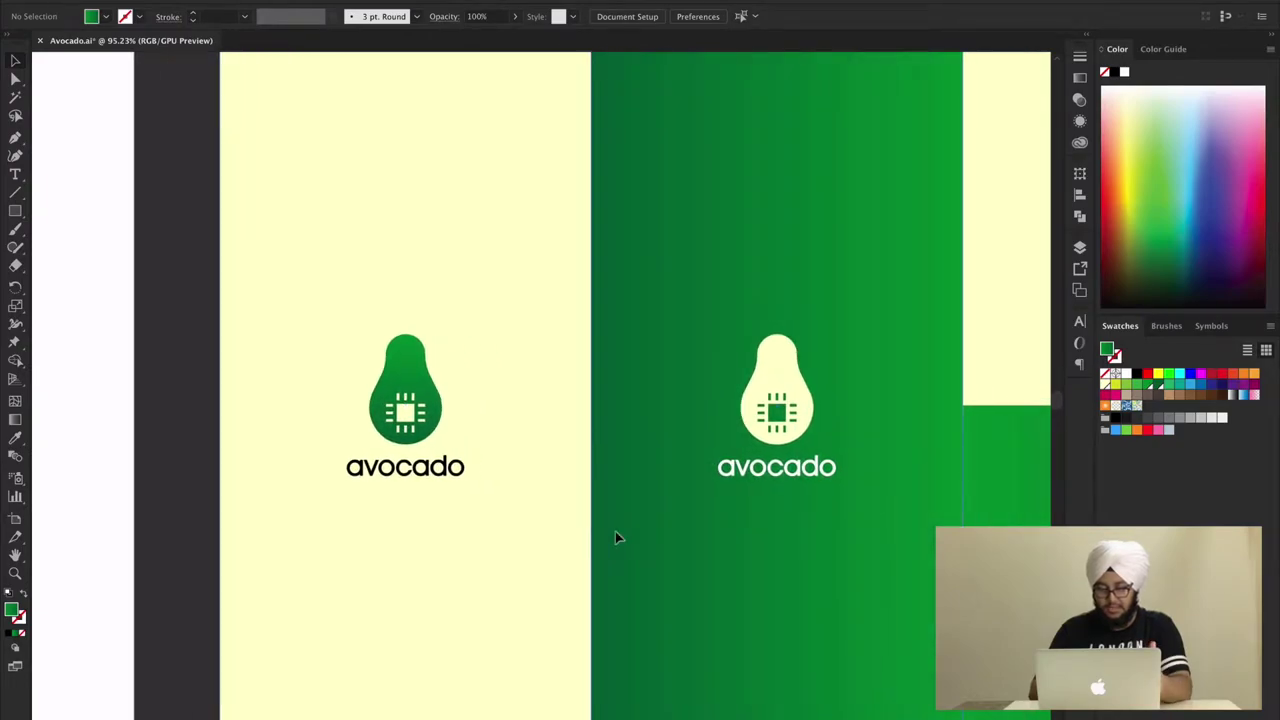
scroll(615, 538, right, 1)
scroll(615, 538, right, 1)
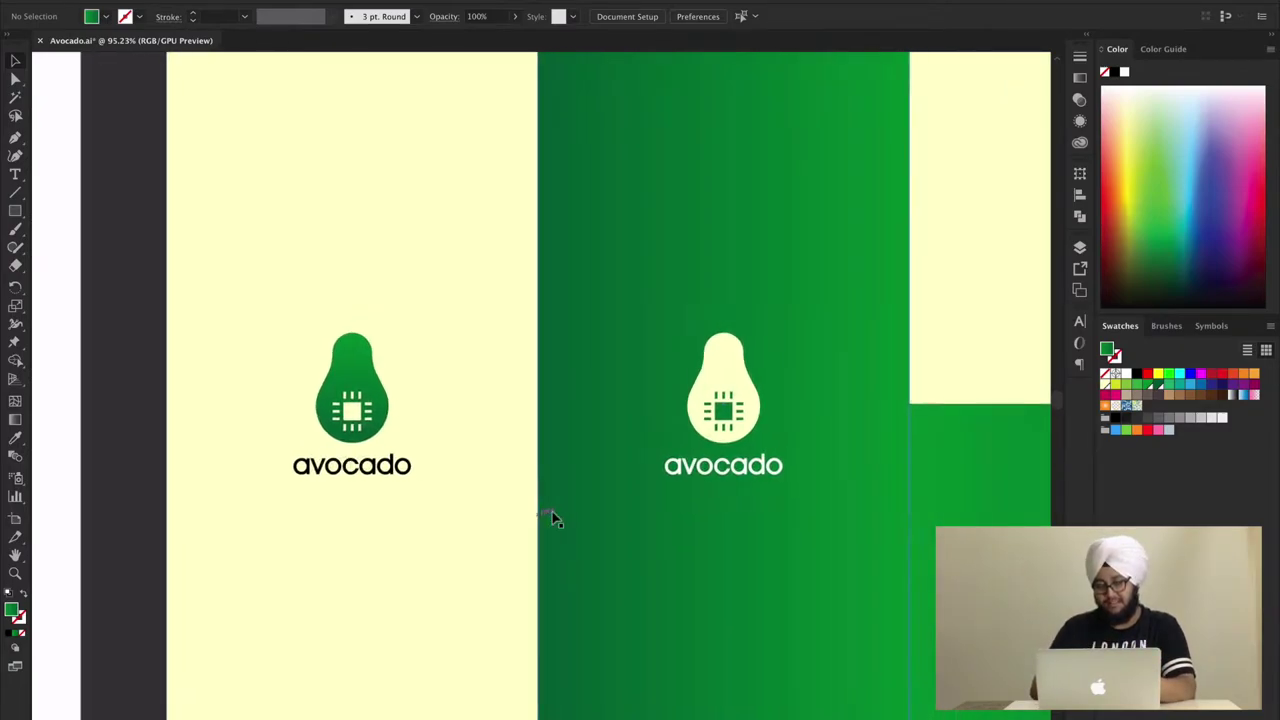
scroll(555, 518, right, 10)
scroll(555, 518, right, 6)
scroll(555, 518, right, 3)
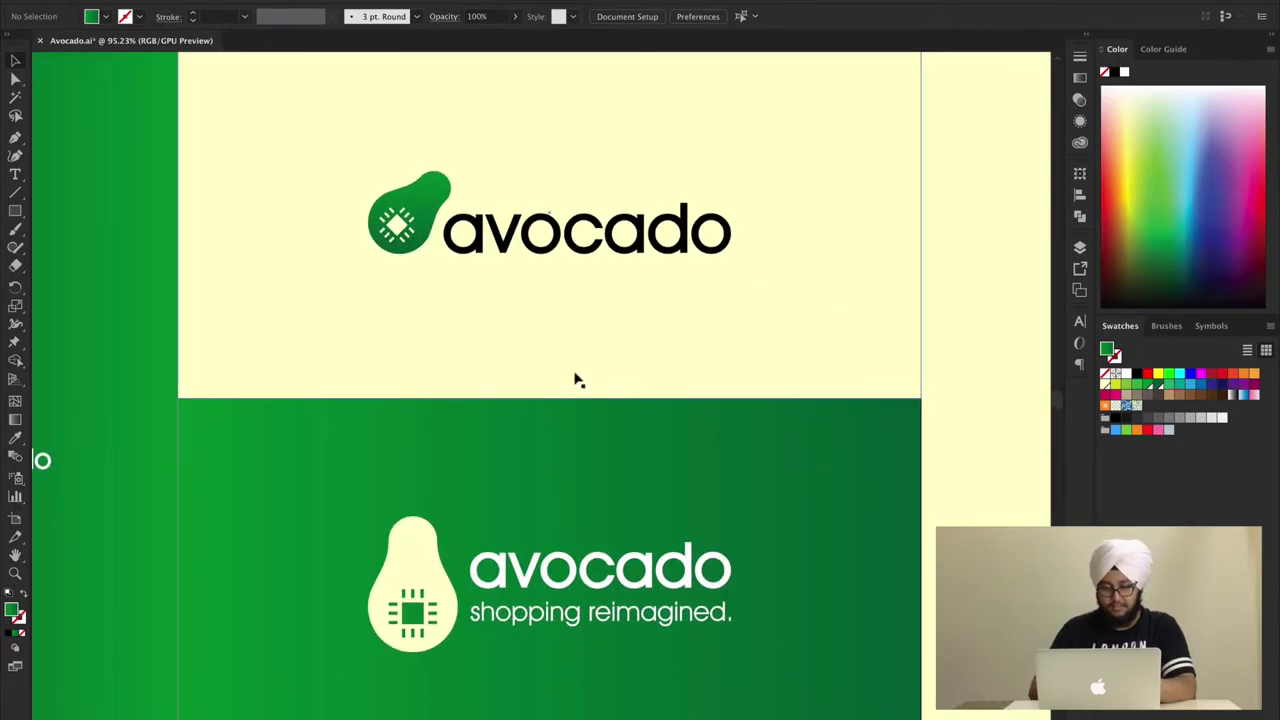
scroll(576, 379, left, 12)
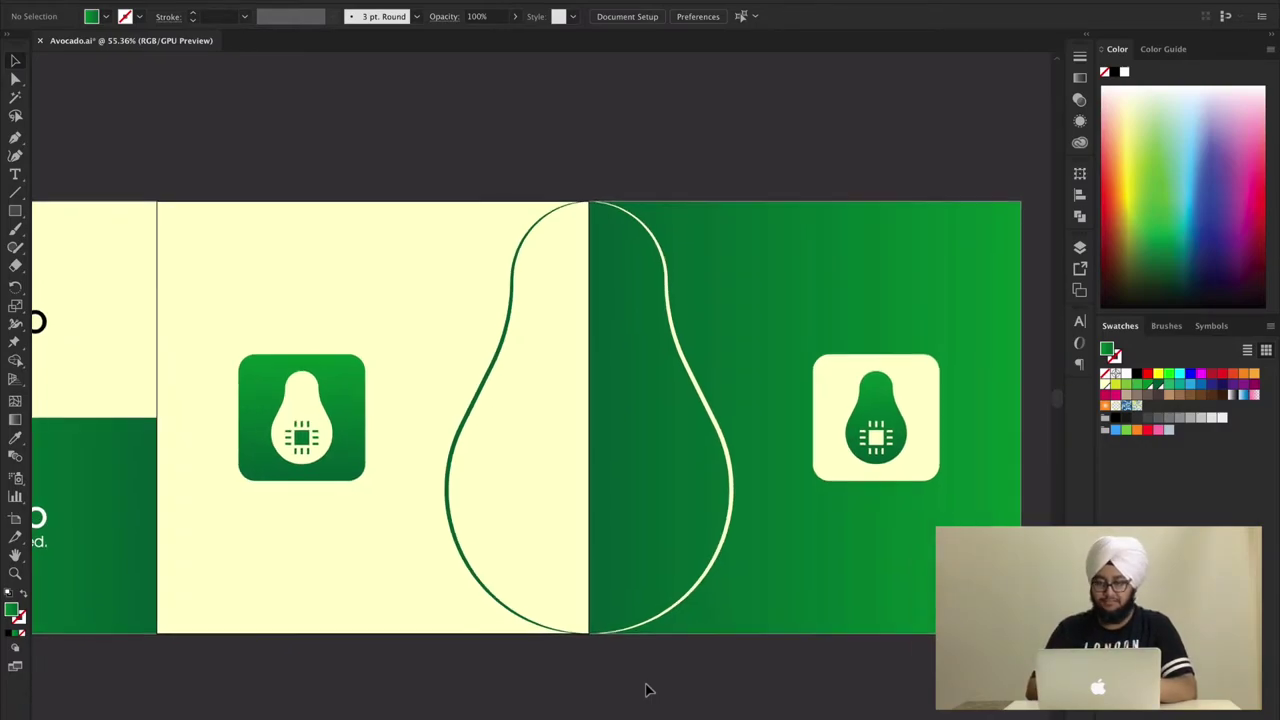
scroll(645, 690, left, 10)
scroll(645, 690, left, 10)
scroll(645, 690, left, 10)
alt+scroll(540, 572, up, 5)
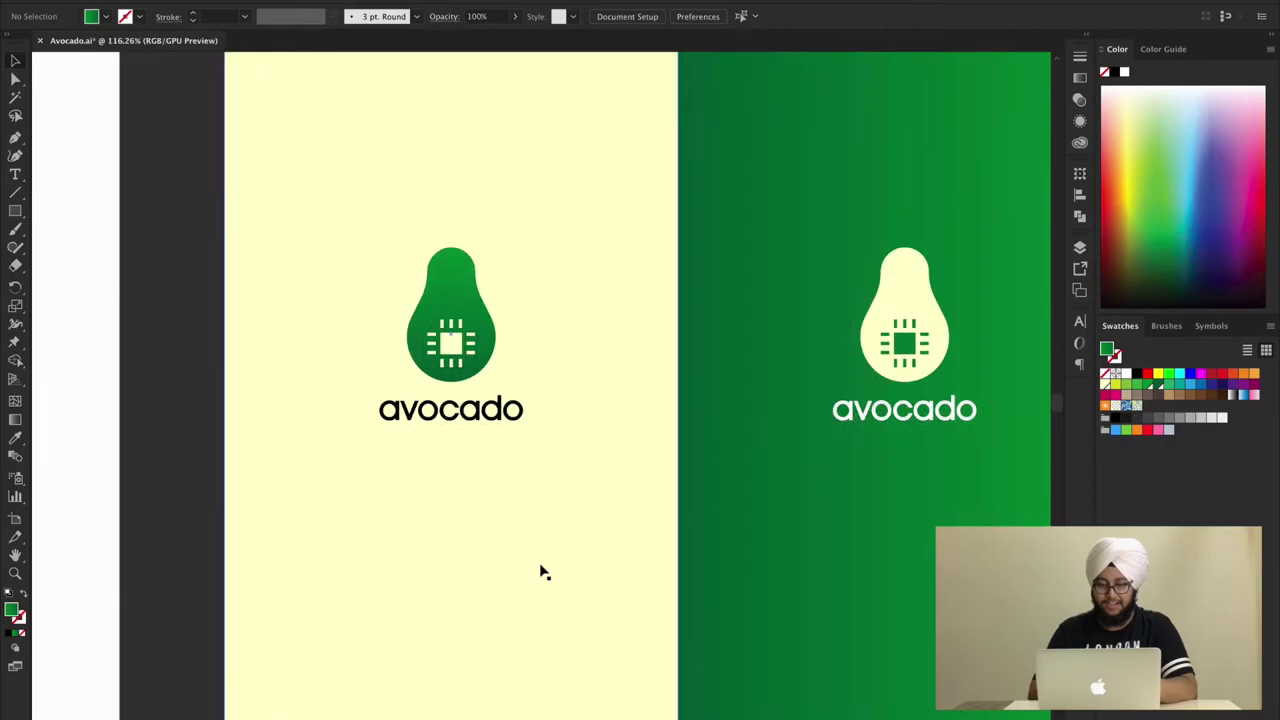
scroll(540, 572, right, 3)
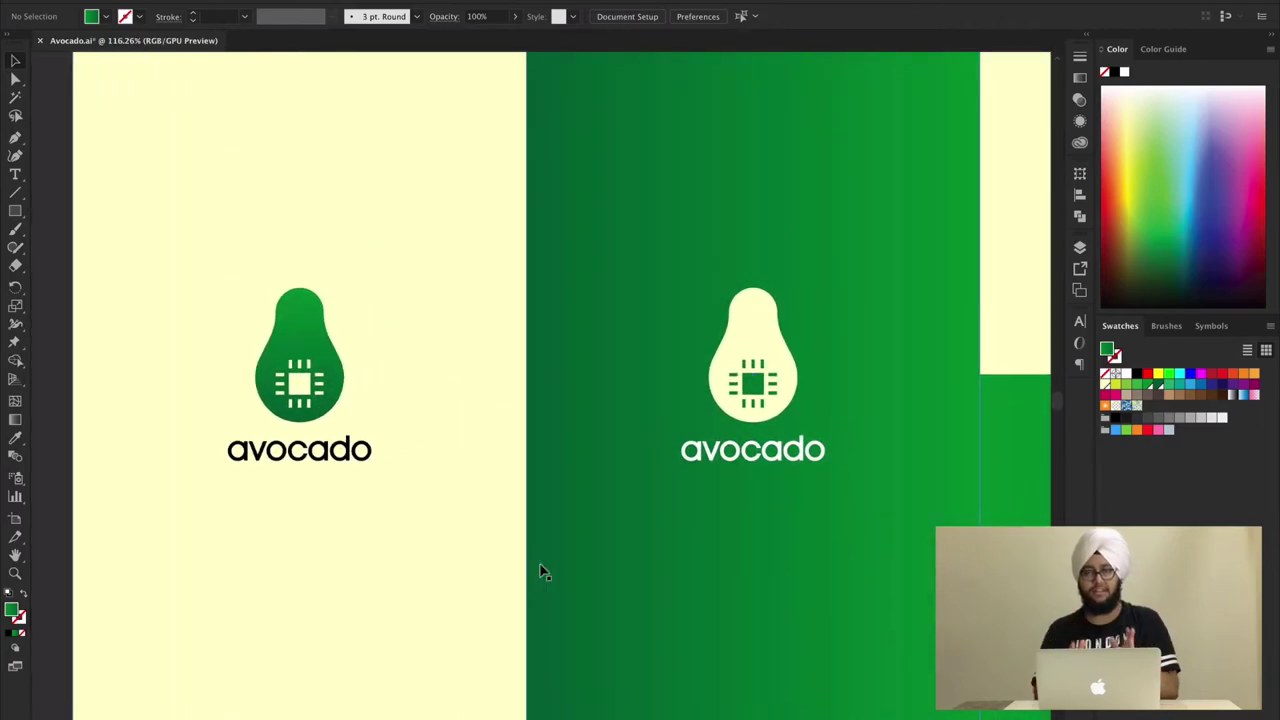